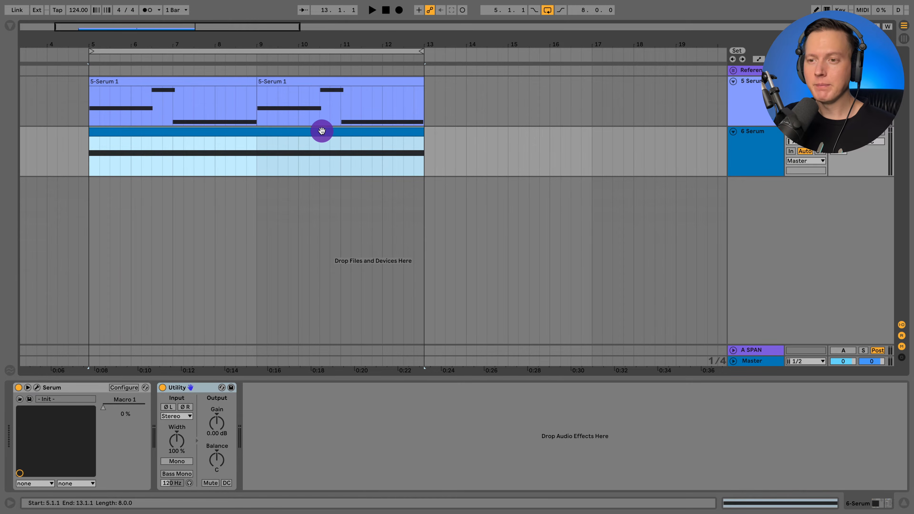
- Open the 6 Serum track's MIDI clip to check its sustained C5 note, and open that track's Serum instrument
double_click(322, 131)
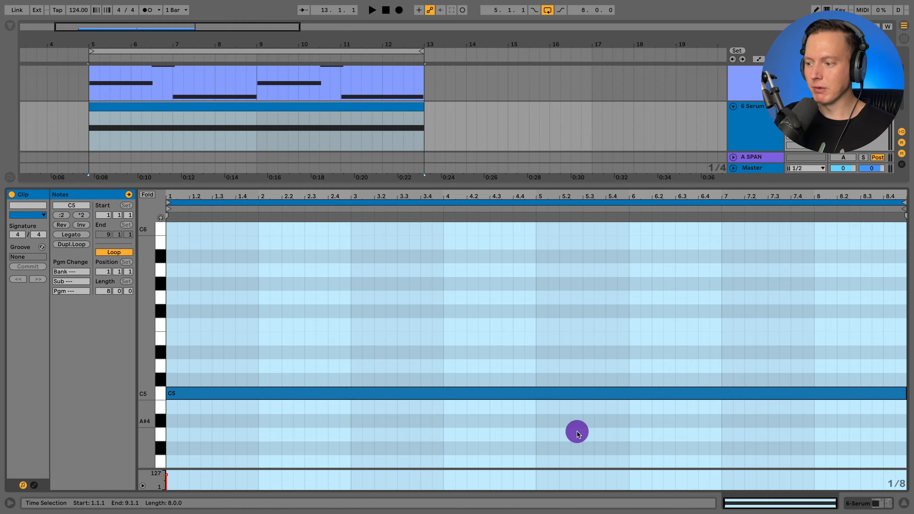
left_click(175, 394)
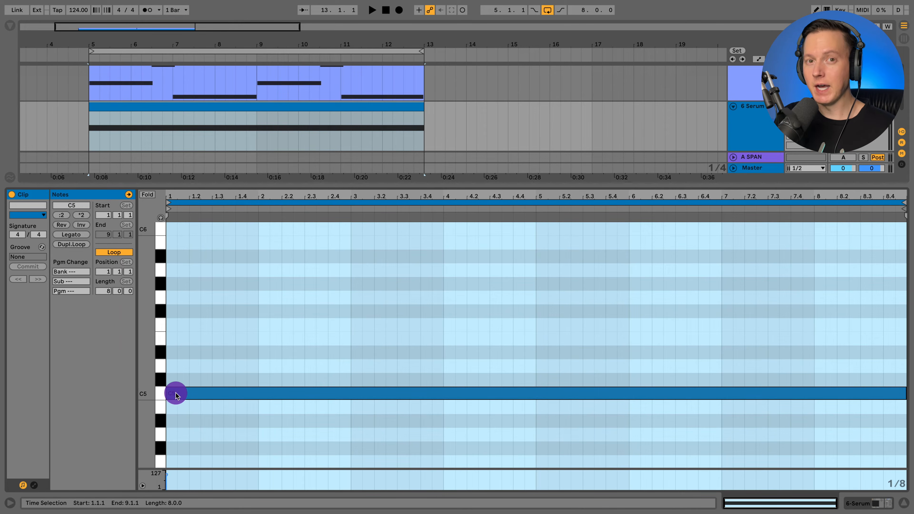
left_click(864, 497)
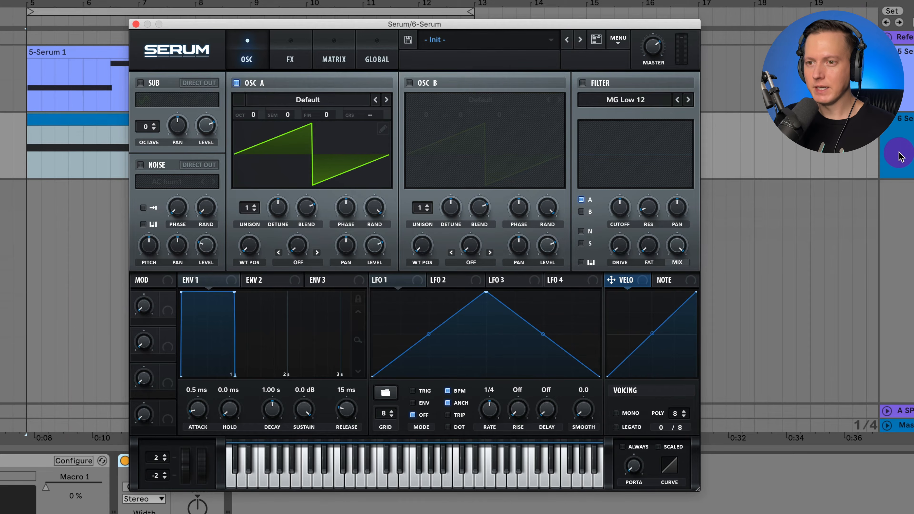
- Set oscillator A's unison to 4 voices and reduce its detune, auditioning the sound with playback
key("space")
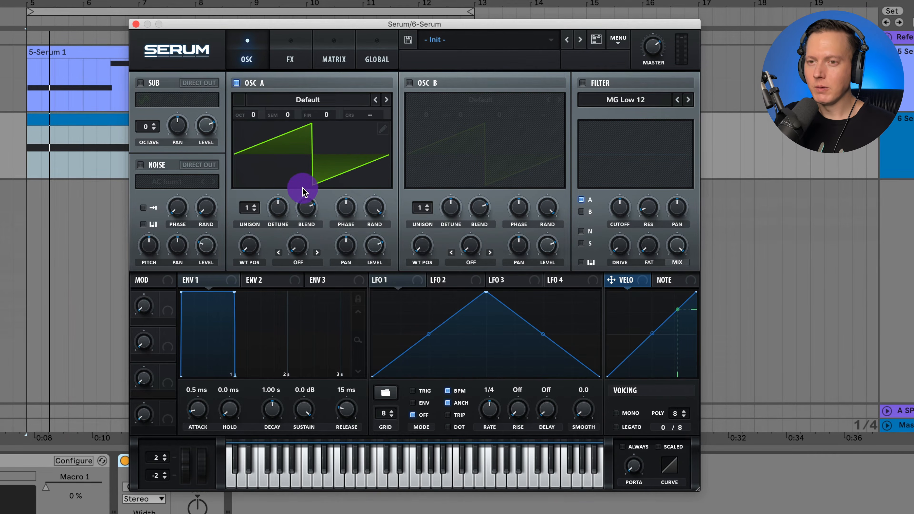
left_click(248, 208)
left_click_drag(255, 181, 285, 235)
key("space")
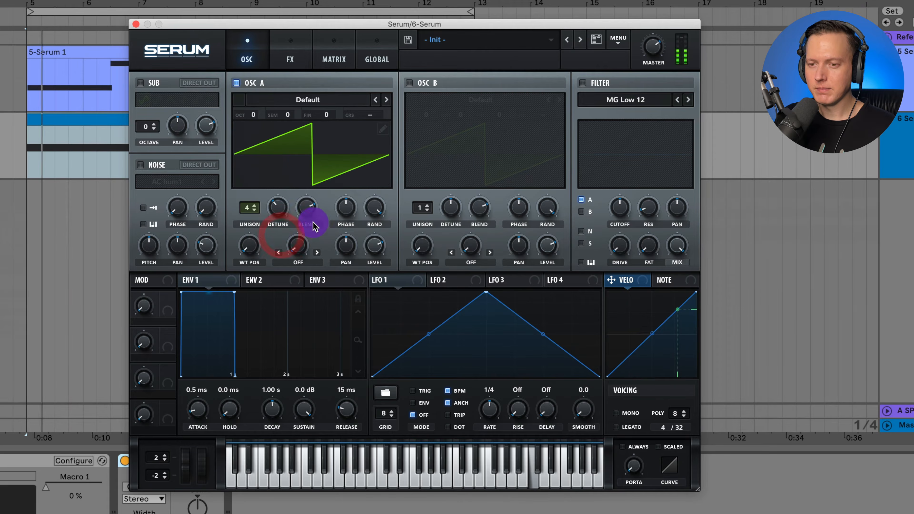
- Enable oscillator B with 4 unison voices and reduce its detune
left_click(410, 82)
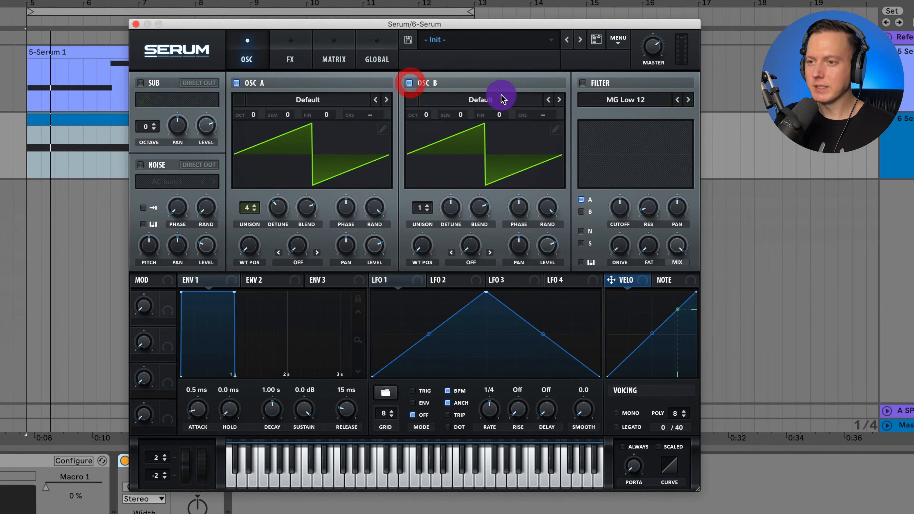
left_click_drag(424, 211, 426, 179)
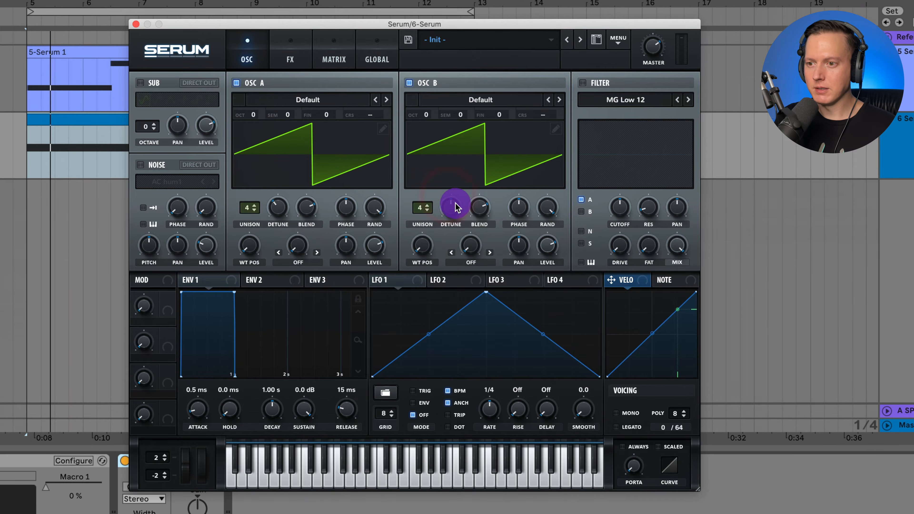
left_click_drag(457, 208, 456, 226)
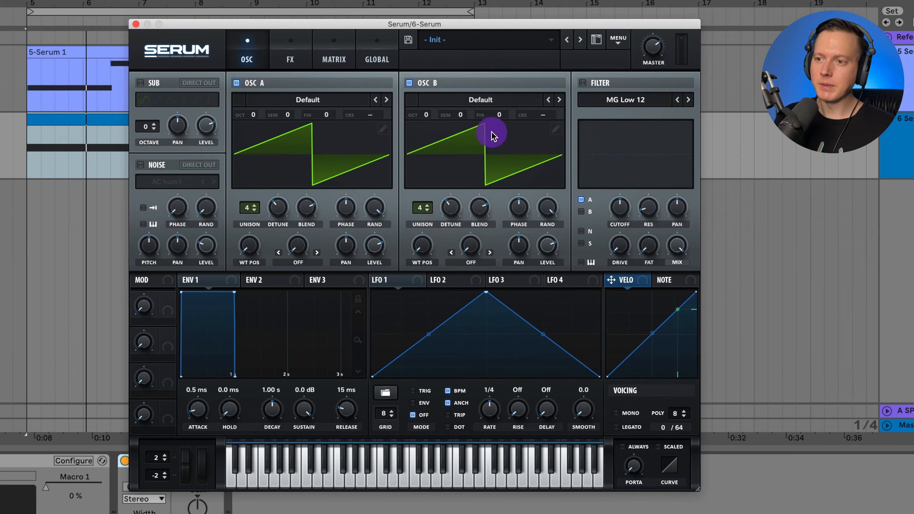
- Set the fine tuning to 7 on oscillator B and -2 on oscillator A
left_click_drag(498, 116, 500, 113)
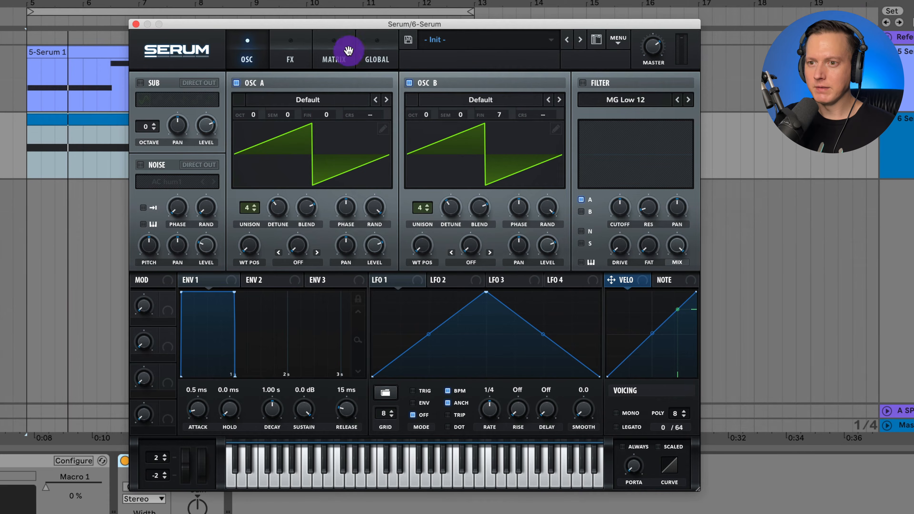
left_click_drag(326, 115, 328, 118)
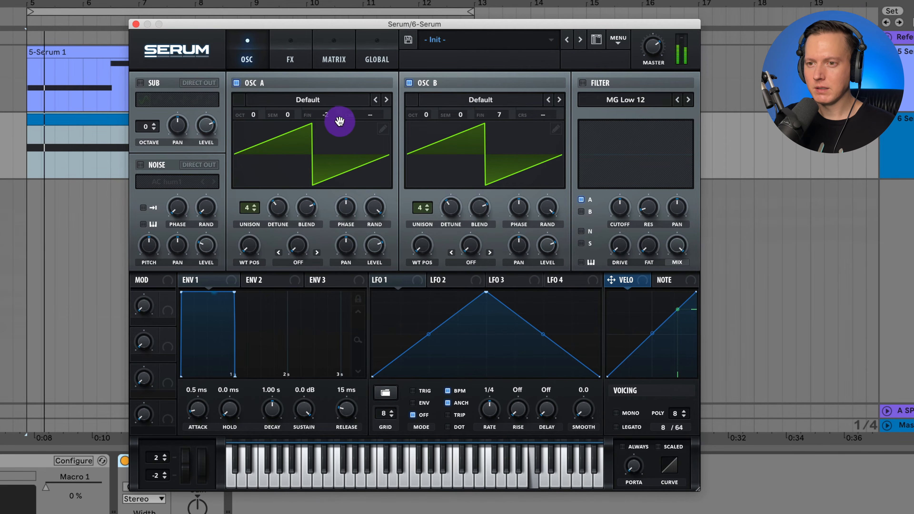
- Enable the filter with the MG Low 12 type and route both oscillators A and B through it
left_click(583, 83)
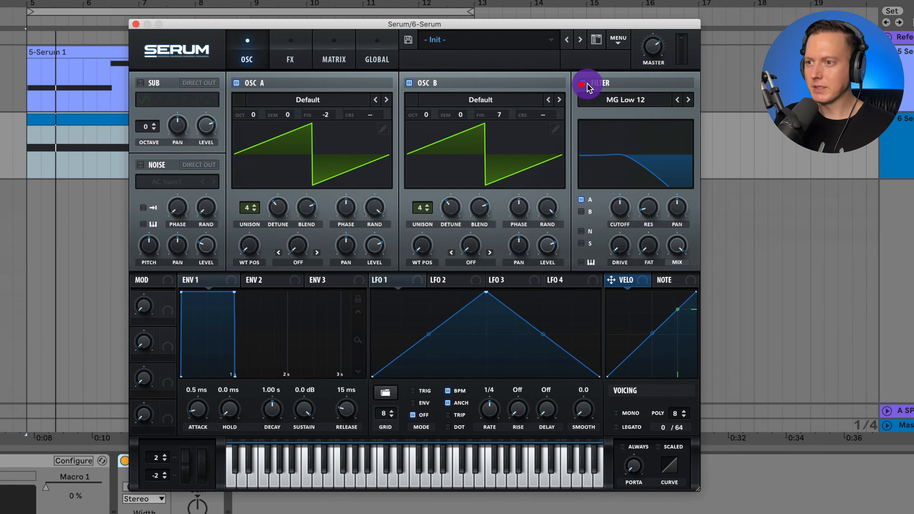
left_click(644, 101)
mouse_move(637, 115)
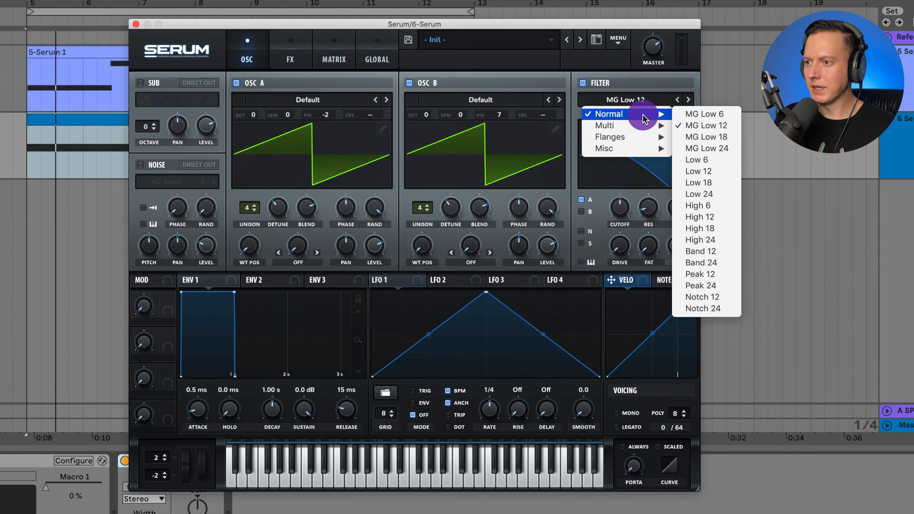
left_click(721, 127)
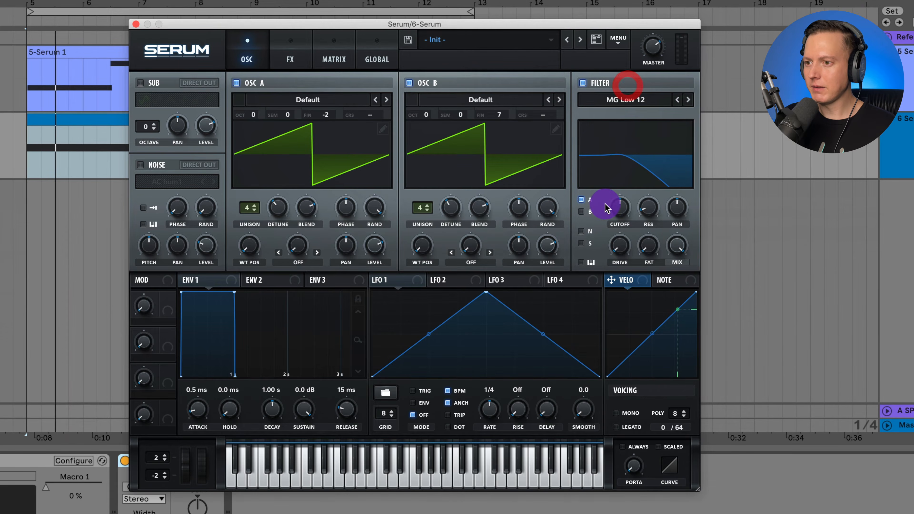
left_click(583, 212)
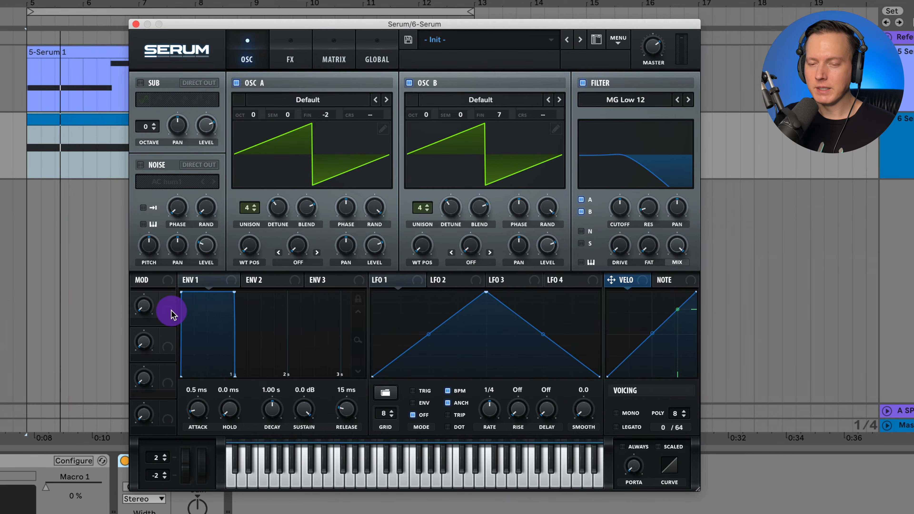
- Assign Macro 1 to the filter cutoff, raise it to 70%, and name it FILTER
left_click_drag(163, 306, 619, 209)
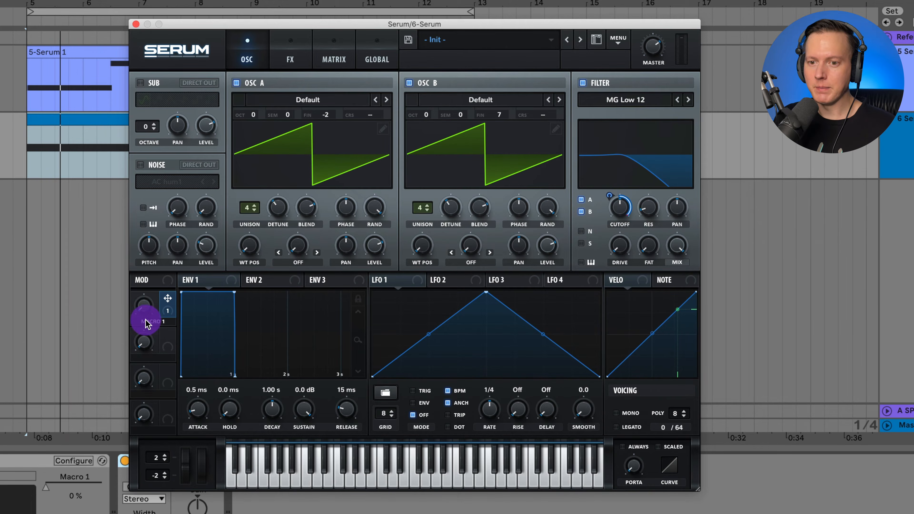
left_click_drag(145, 312, 158, 227)
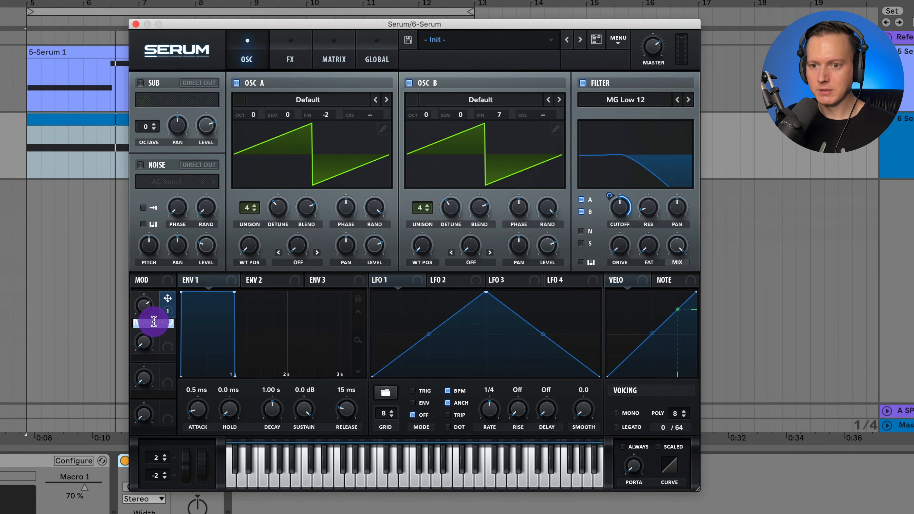
- Set Envelope 1's release to 115 ms and its attack to 14 ms
left_click(347, 409)
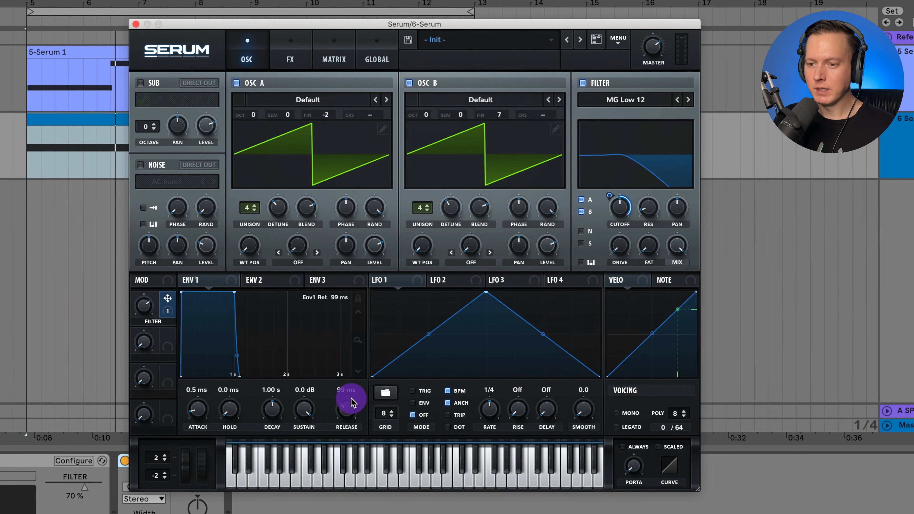
left_click_drag(351, 401, 350, 396)
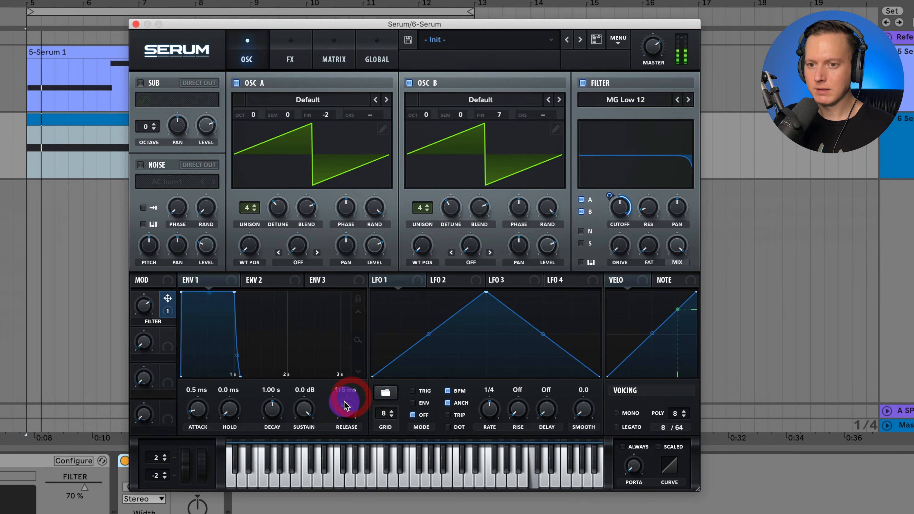
left_click(197, 414)
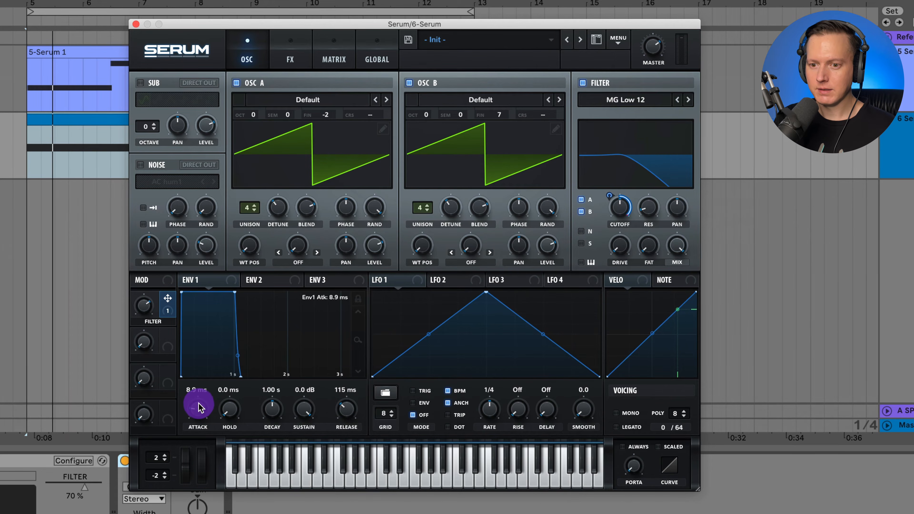
left_click_drag(199, 408, 197, 403)
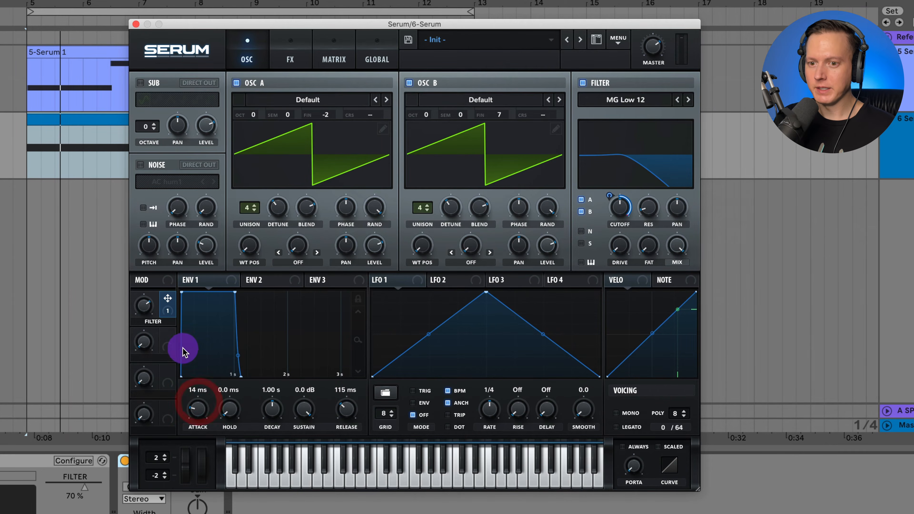
- Enable the noise oscillator with AC hum1, route it through the filter alongside A and B, and adjust its level
left_click(141, 166)
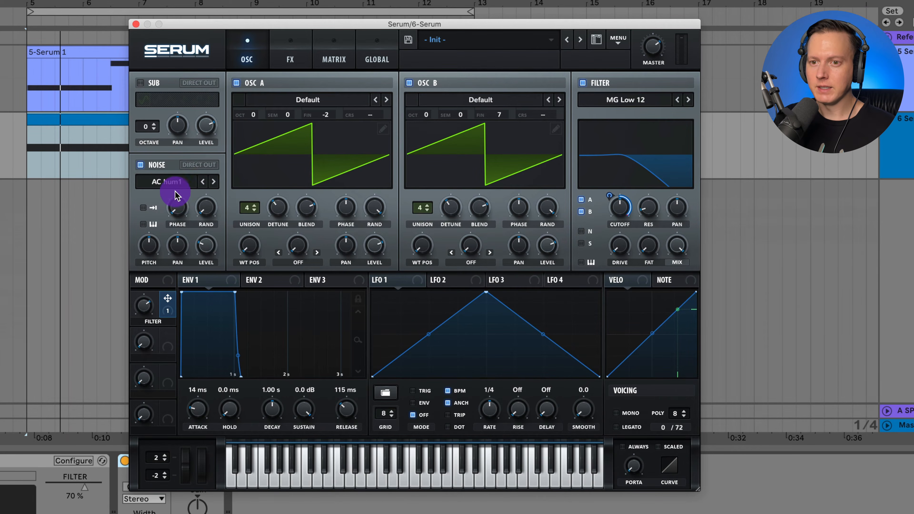
mouse_move(210, 251)
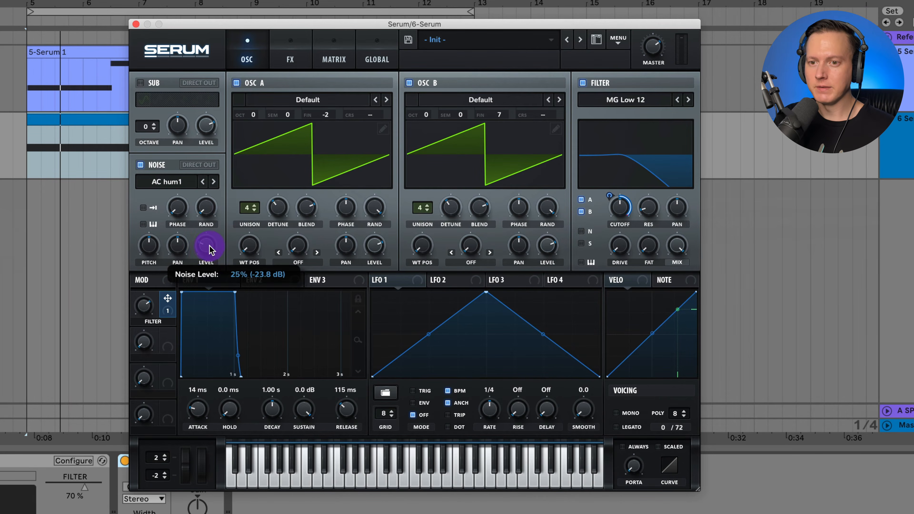
mouse_move(213, 238)
left_mouse_down()
mouse_move(210, 245)
mouse_move(213, 175)
mouse_move(214, 249)
left_mouse_up()
left_click(582, 213)
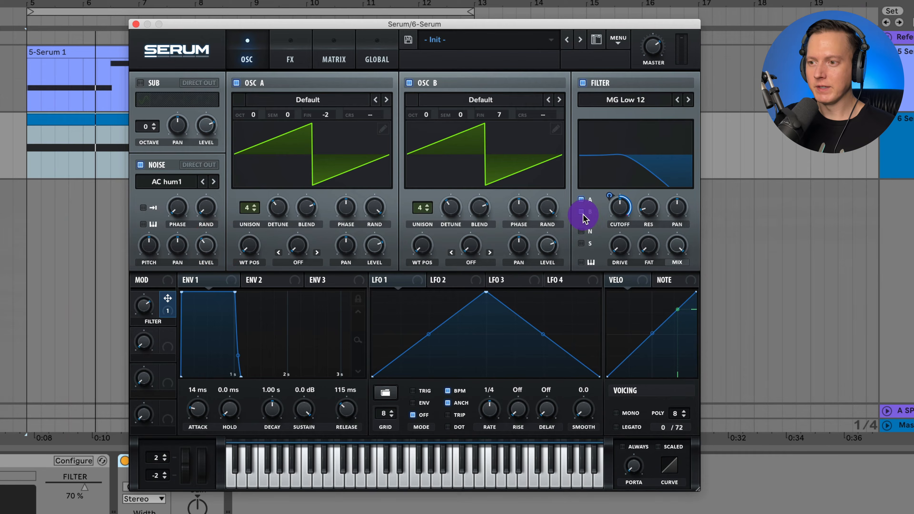
left_click(582, 231)
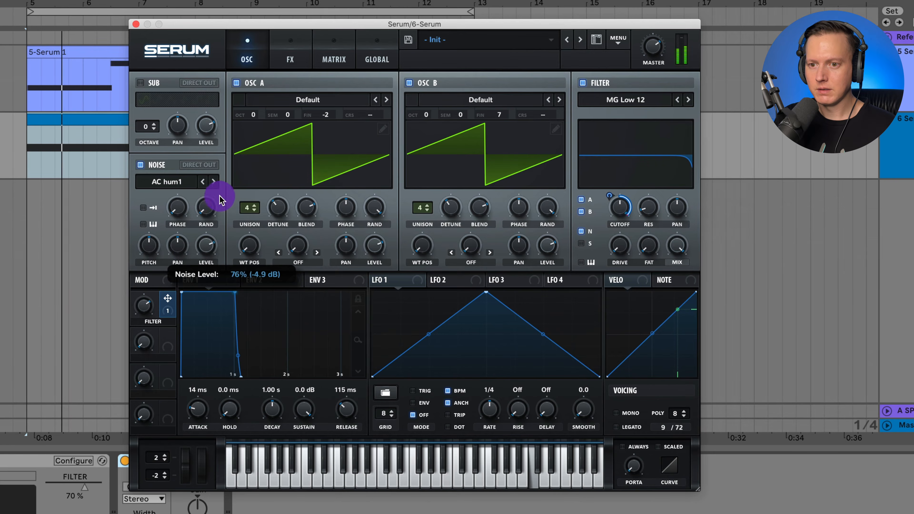
left_click_drag(220, 199, 223, 251)
- Raise the FILTER macro to 73%
left_click(146, 306)
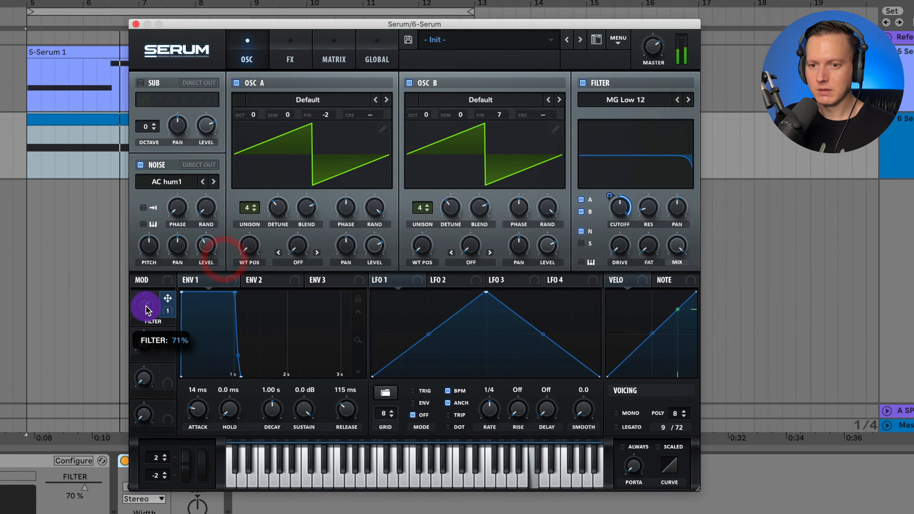
left_click_drag(146, 308, 148, 306)
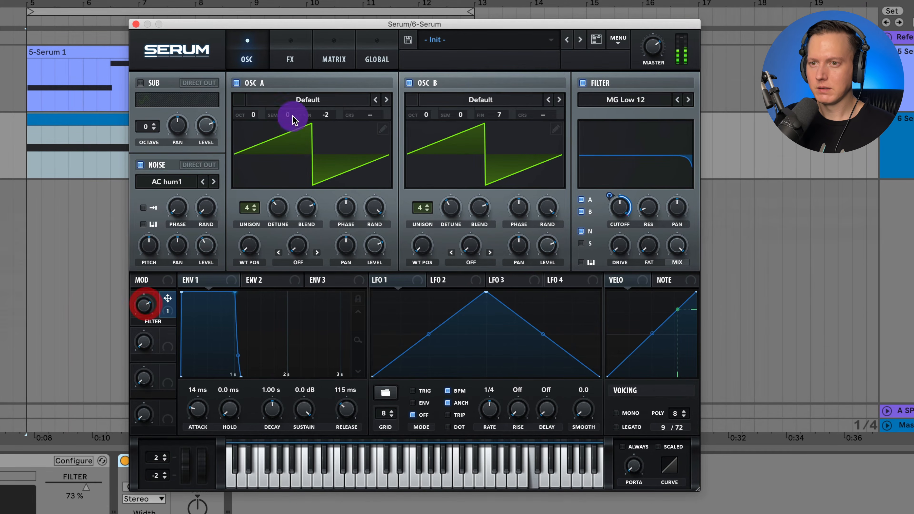
- Enable the Chorus effect, adjust its rate, and increase its depth and mix
left_click(294, 60)
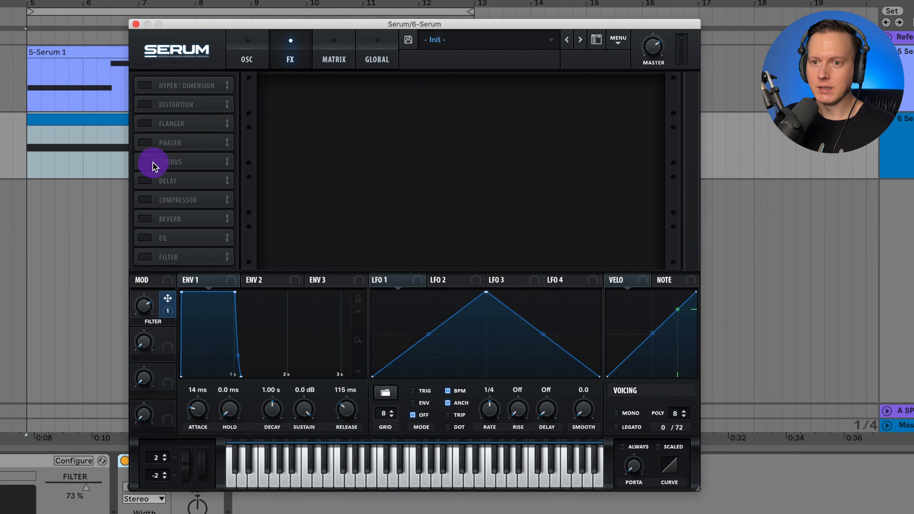
left_click(145, 162)
mouse_move(331, 94)
left_mouse_down()
mouse_move(335, 55)
mouse_move(342, 97)
left_mouse_up()
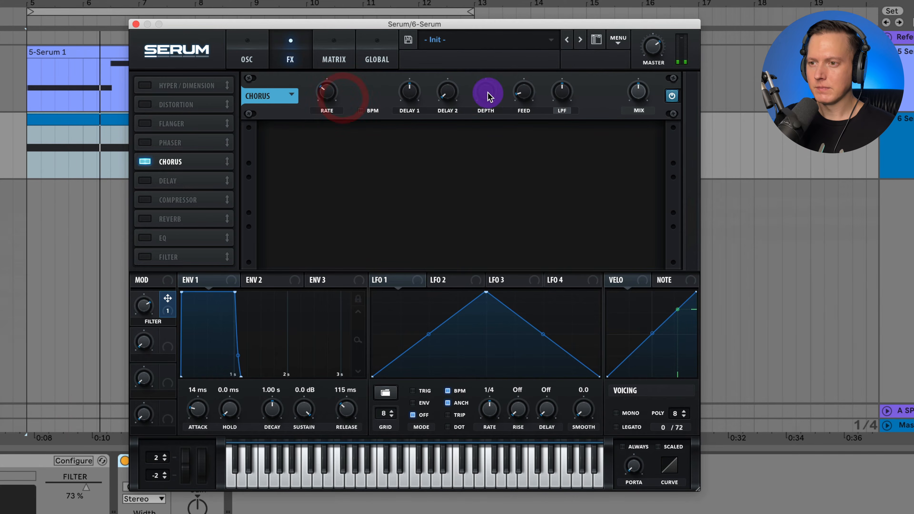
left_click_drag(486, 96, 496, 144)
left_click_drag(645, 89, 642, 92)
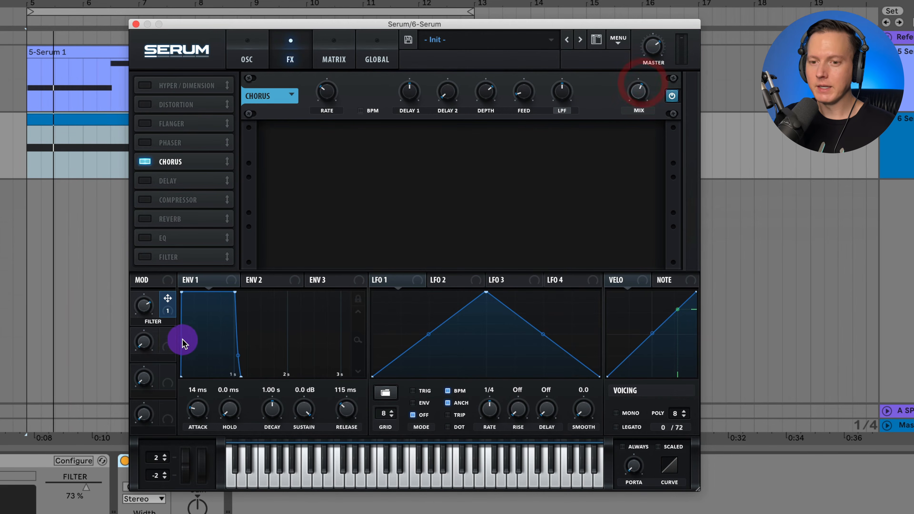
- Assign Macro 2 to the chorus mix and open the chorus low-pass filter fully
left_click_drag(169, 350, 643, 92)
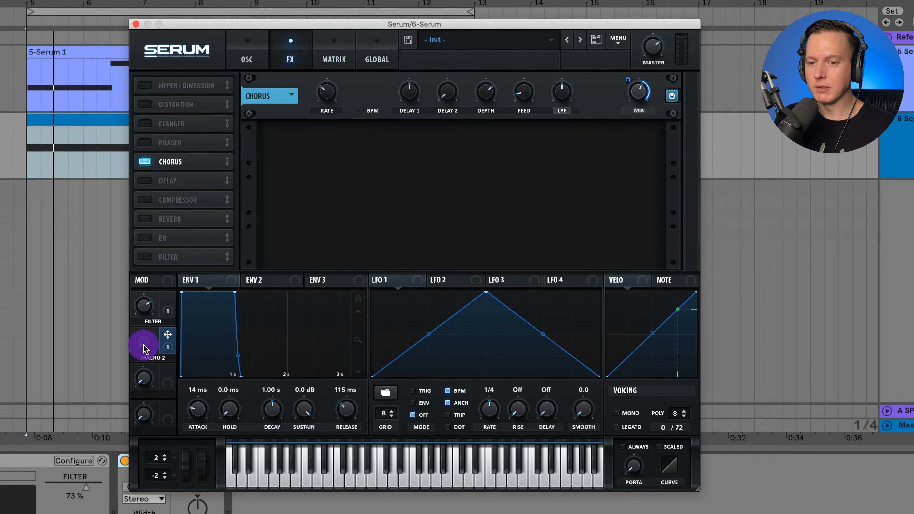
left_click_drag(145, 347, 212, 426)
left_click_drag(562, 92, 573, 26)
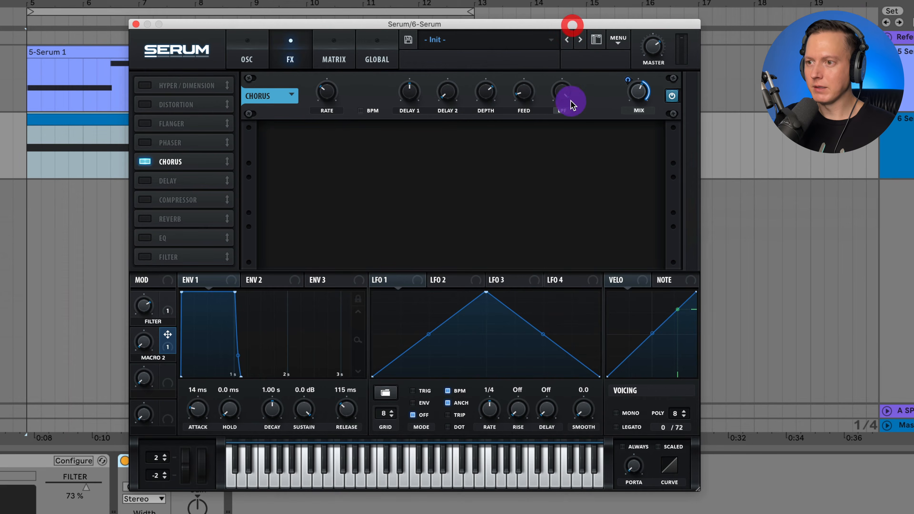
- Name Macro 2 CHORUS and raise its amount slightly
mouse_move(146, 343)
left_mouse_down()
mouse_move(159, 193)
mouse_move(153, 359)
left_mouse_up()
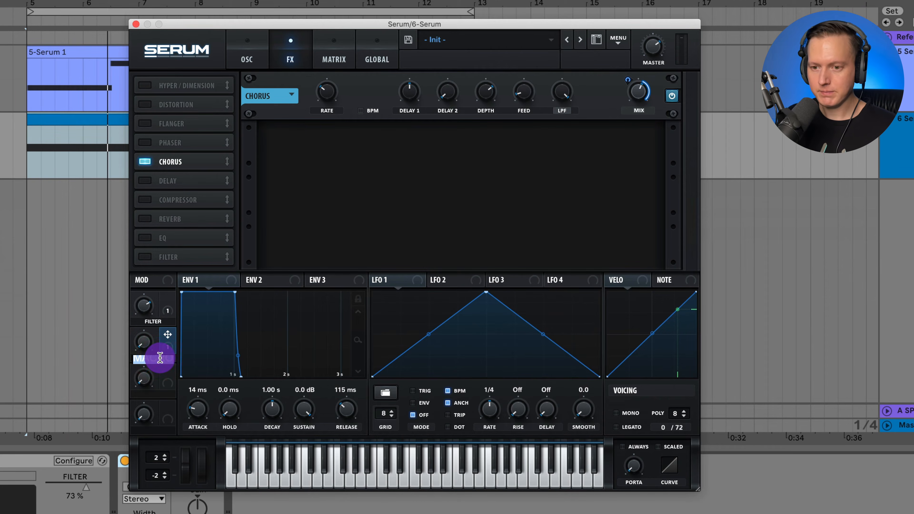
left_click_drag(148, 356, 146, 324)
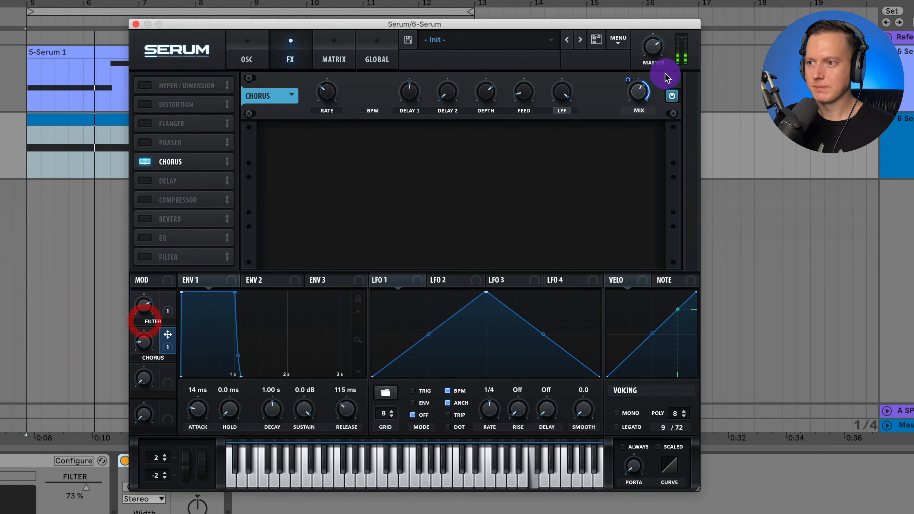
- Lower the chorus mix slightly and increase the chorus feedback a little
left_click_drag(639, 95, 629, 71)
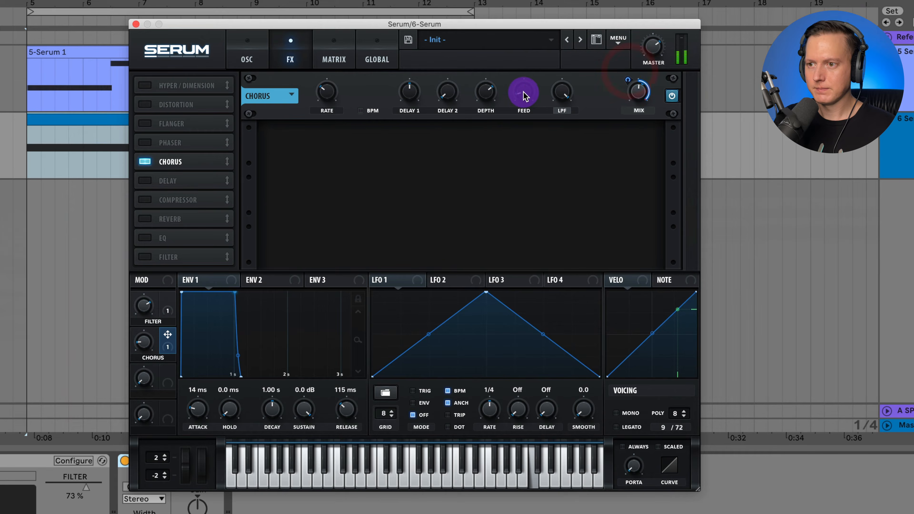
left_click_drag(525, 94, 488, 93)
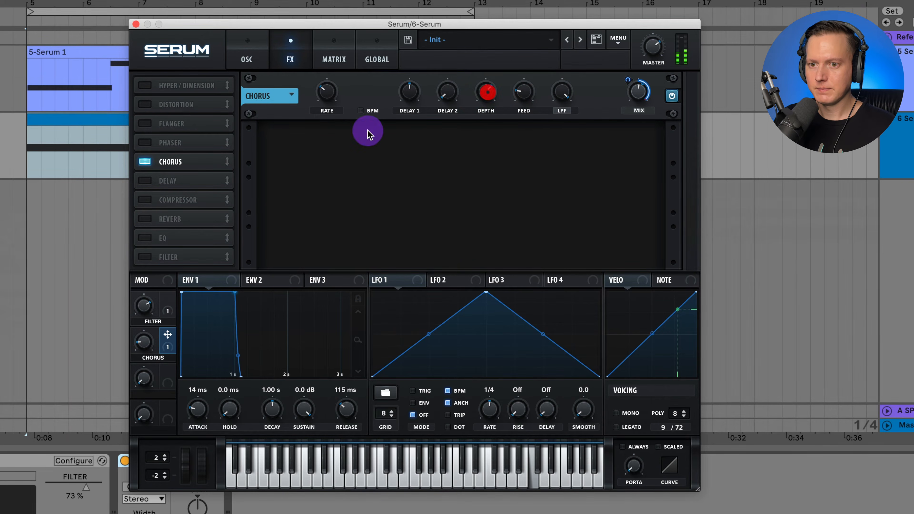
- Enable the Reverb effect in Plate mode and adjust its mix to a low level while the loop plays
left_click(154, 221)
left_click(312, 140)
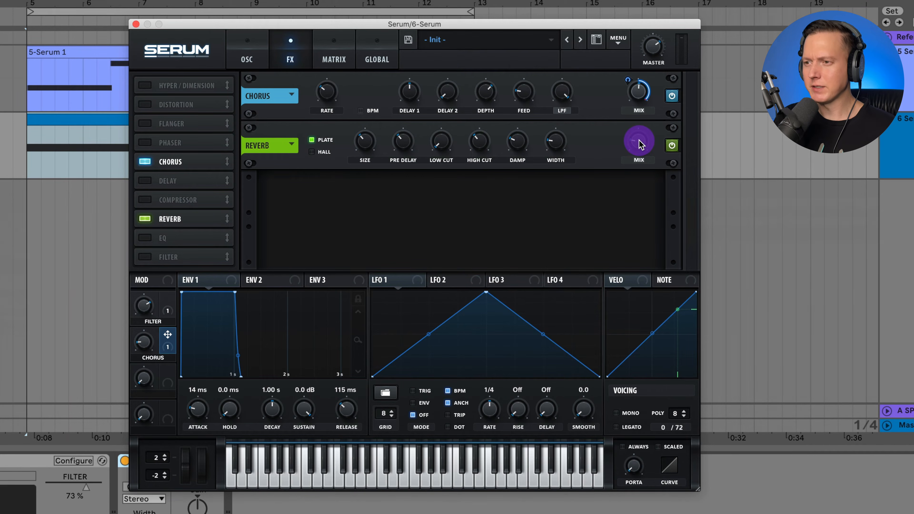
key("space")
mouse_move(643, 143)
left_mouse_down()
mouse_move(650, 73)
mouse_move(650, 145)
left_mouse_up()
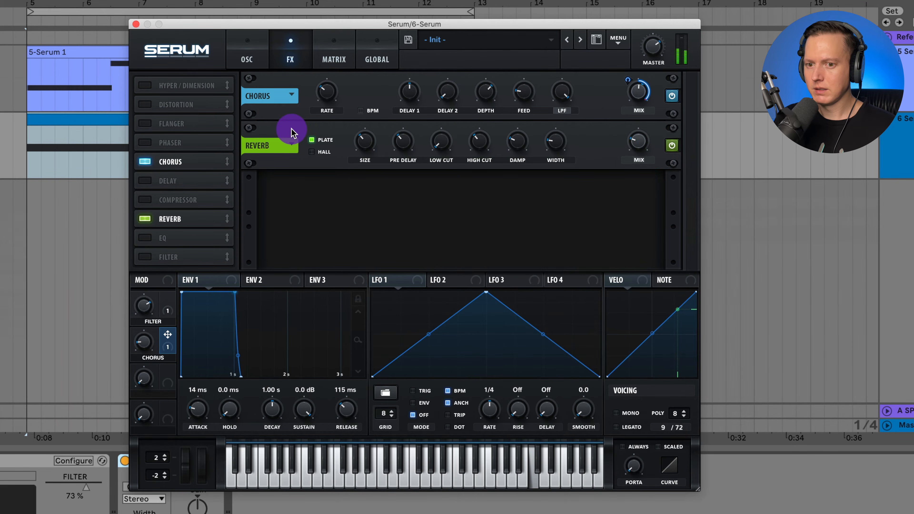
- Raise both oscillator A and oscillator B to octave +1 and play the loop
left_click(248, 57)
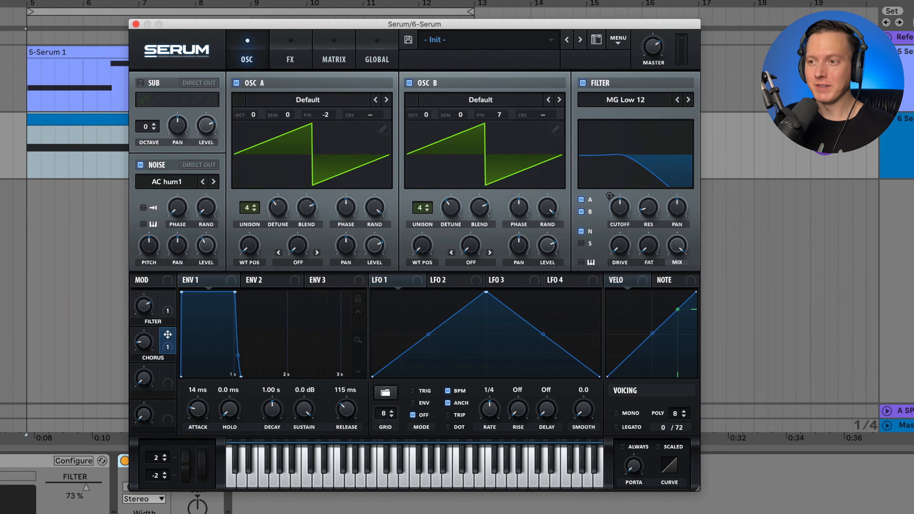
mouse_move(252, 117)
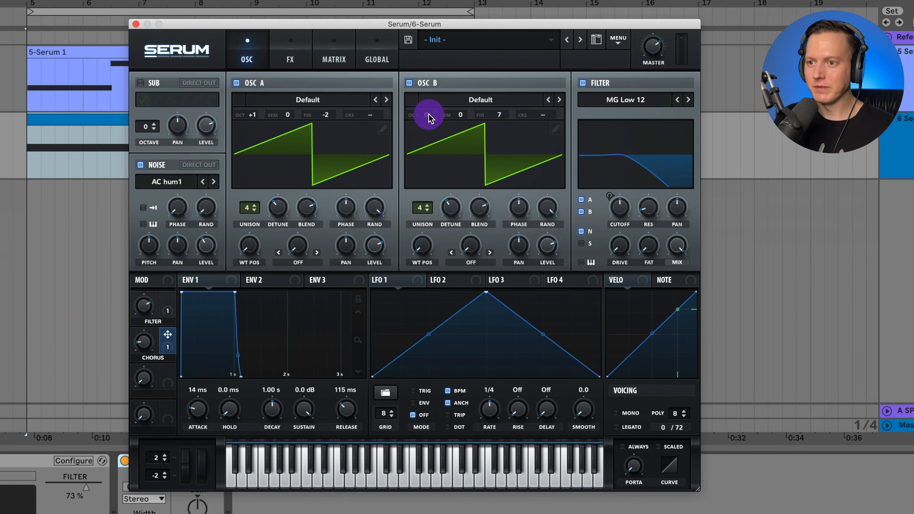
left_click_drag(428, 114, 427, 99)
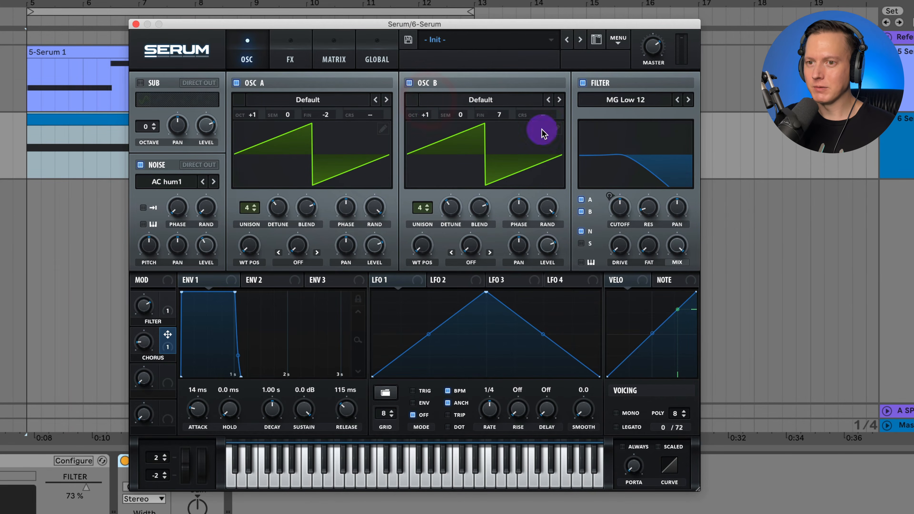
key("space")
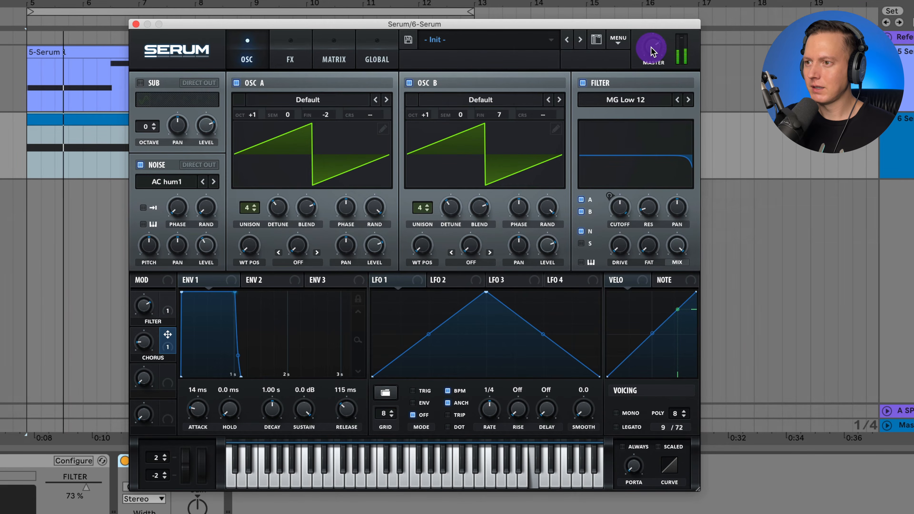
- Adjust Serum's master volume by ear during playback and stop the loop
mouse_move(653, 50)
left_click_drag(652, 50, 715, 84)
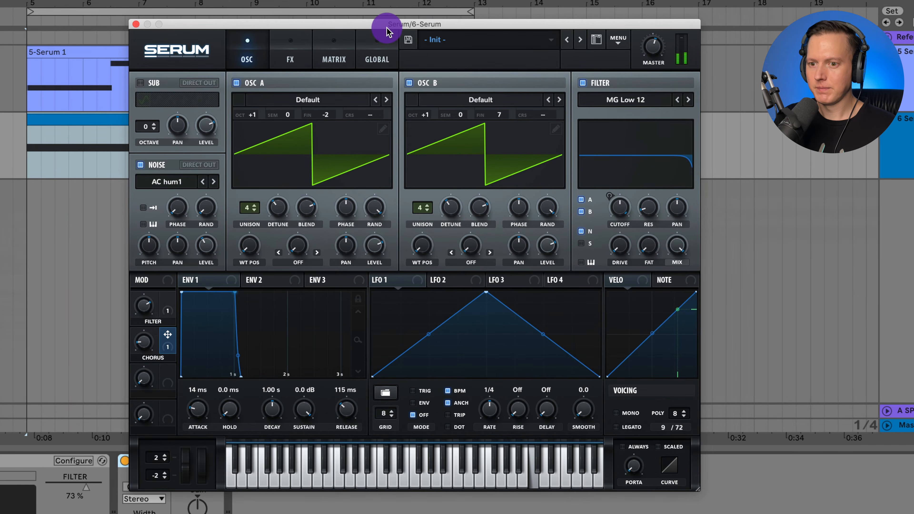
left_click_drag(651, 48, 653, 56)
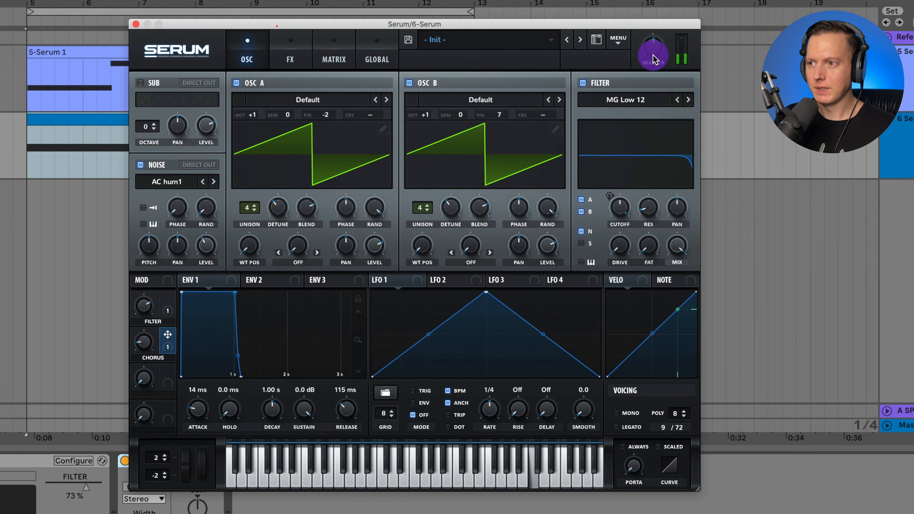
key("space")
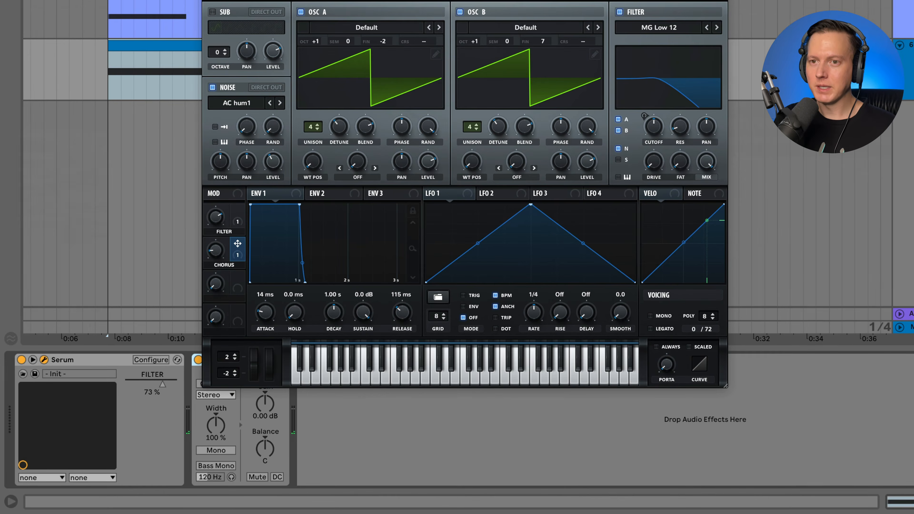
- Close the Serum window and set the gain of the Utility device to -2.22 dB, checking it against playback
left_click(320, 326)
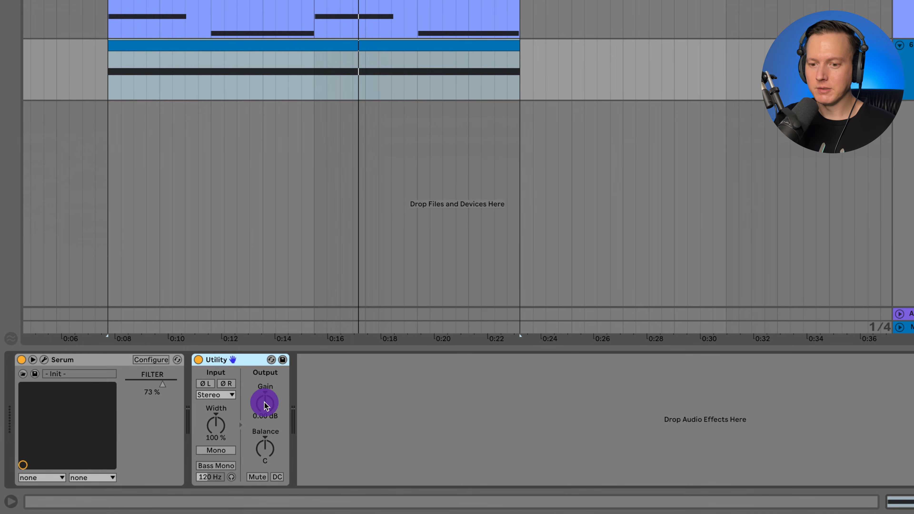
left_click_drag(265, 406, 264, 412)
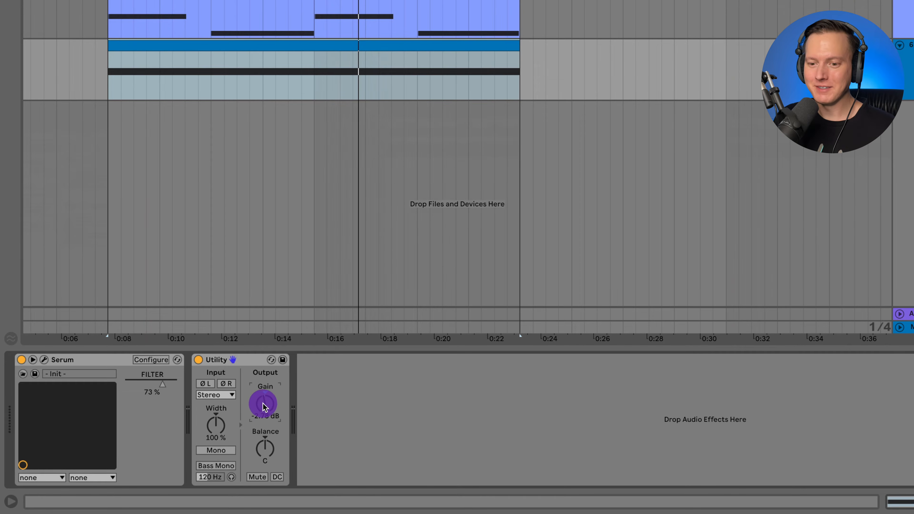
key("space")
left_click_drag(265, 404, 265, 402)
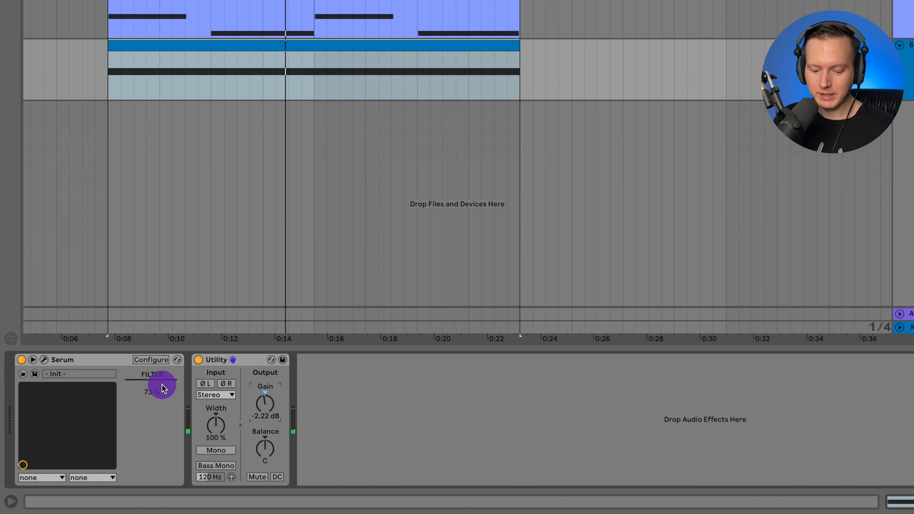
- Show the arrangement's automation and bring up the Serum FILTER parameter's envelope on the 6 Serum track
key("a")
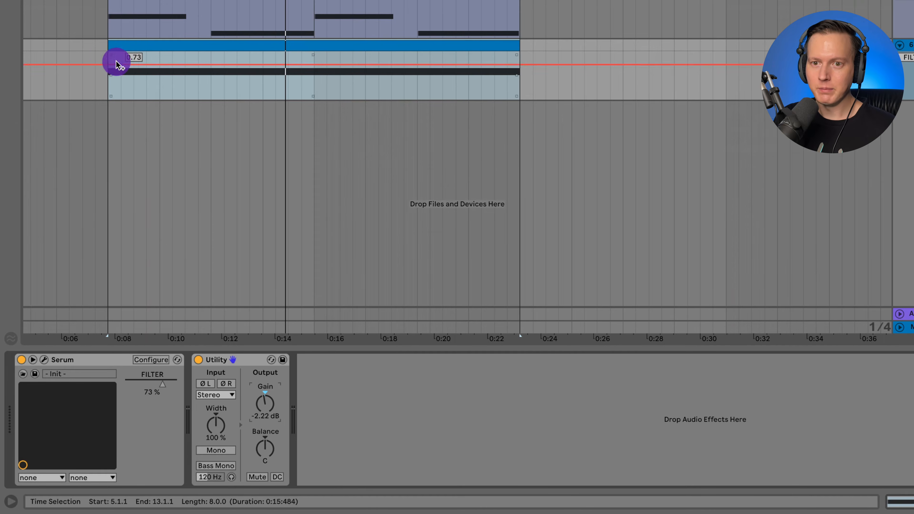
left_click(154, 361)
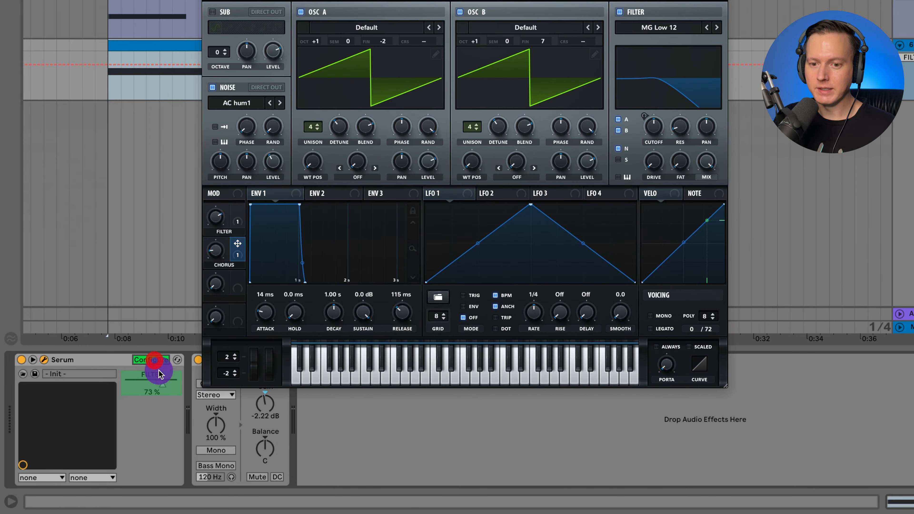
left_click(162, 384)
left_click(214, 217)
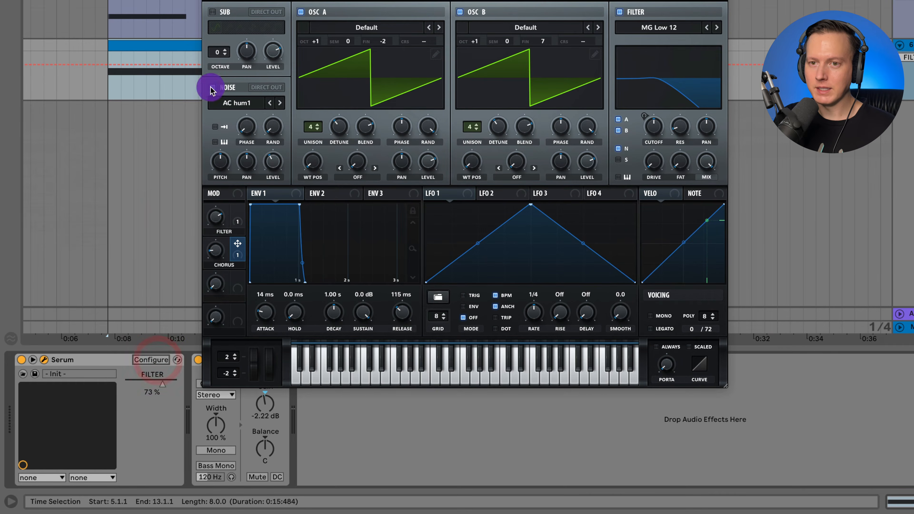
left_click(207, 1)
- Automate FILTER as a rising ramp across the 6 Serum clip, starting at about 34 % at bar 5 and ending at bar 13
left_click(110, 65)
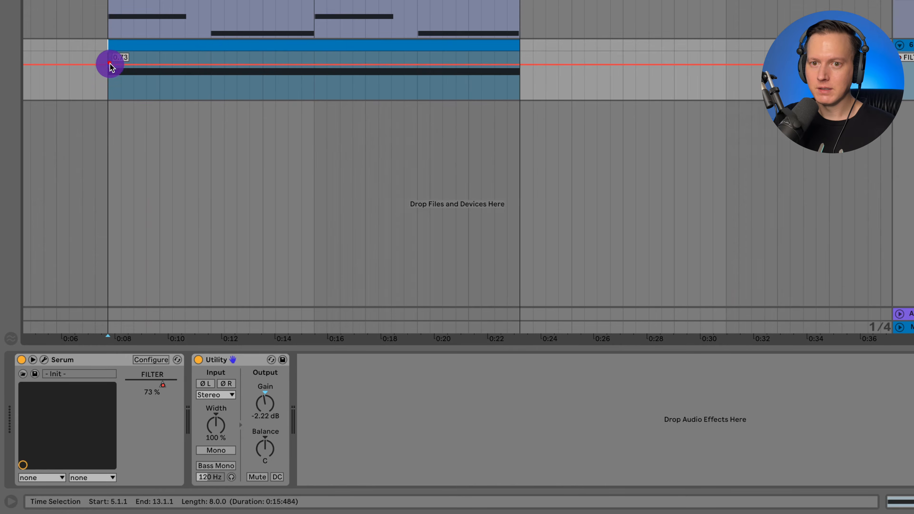
left_click_drag(110, 65, 109, 75)
key("space")
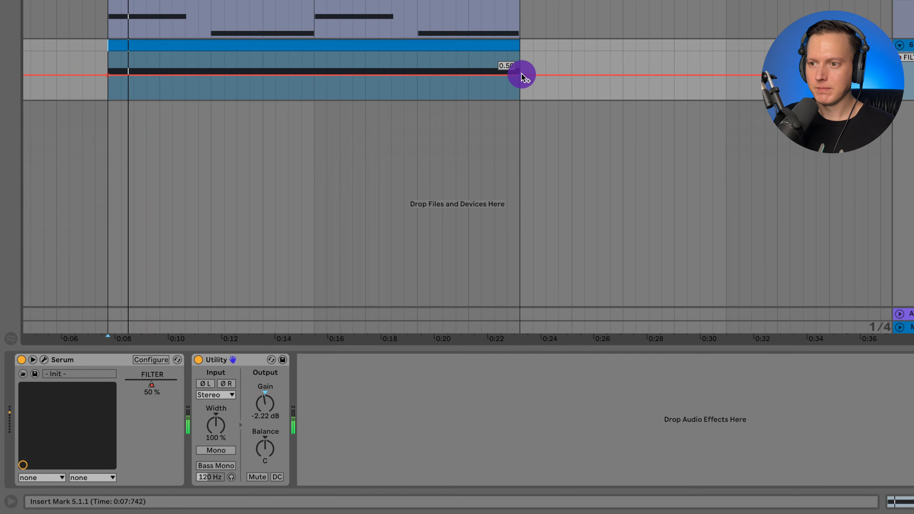
left_click_drag(522, 75, 520, 69)
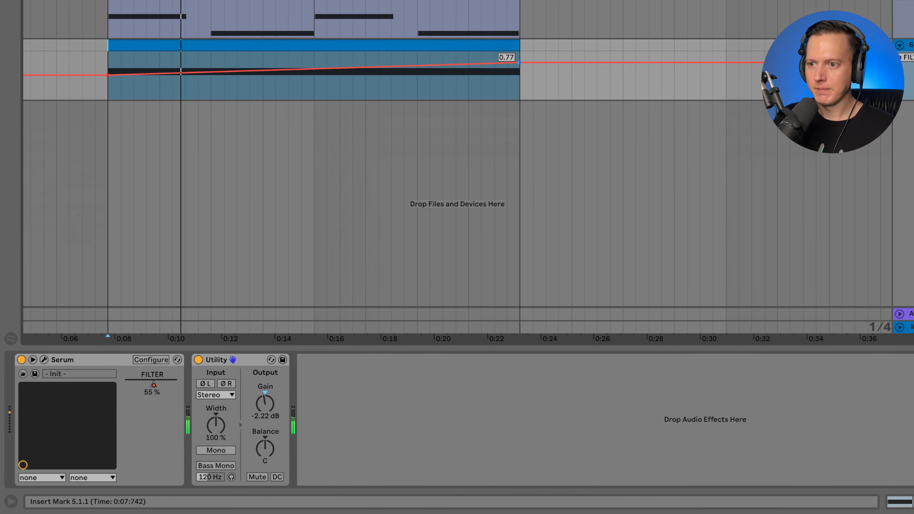
left_click_drag(107, 74, 107, 86)
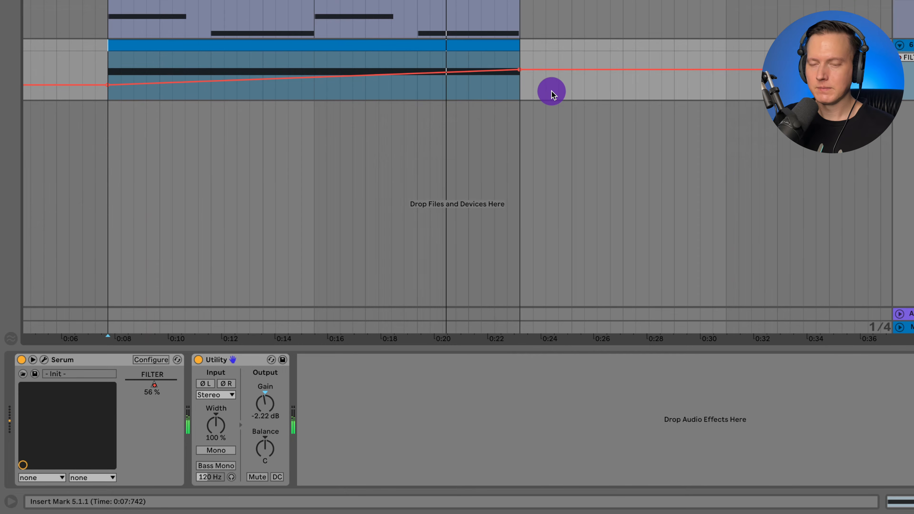
- Reopen Serum on the 6 Serum track and move the FILTER macro by hand to about 57 %
left_click(44, 360)
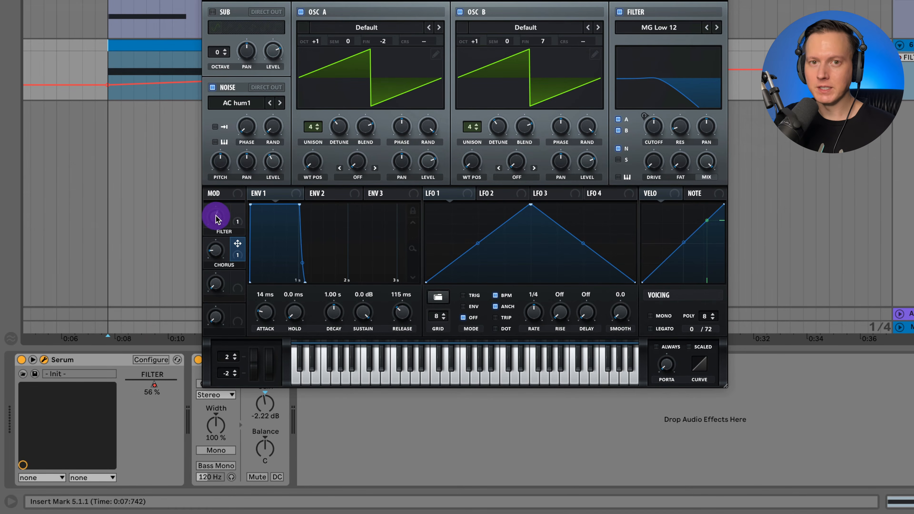
left_click_drag(215, 222, 227, 198)
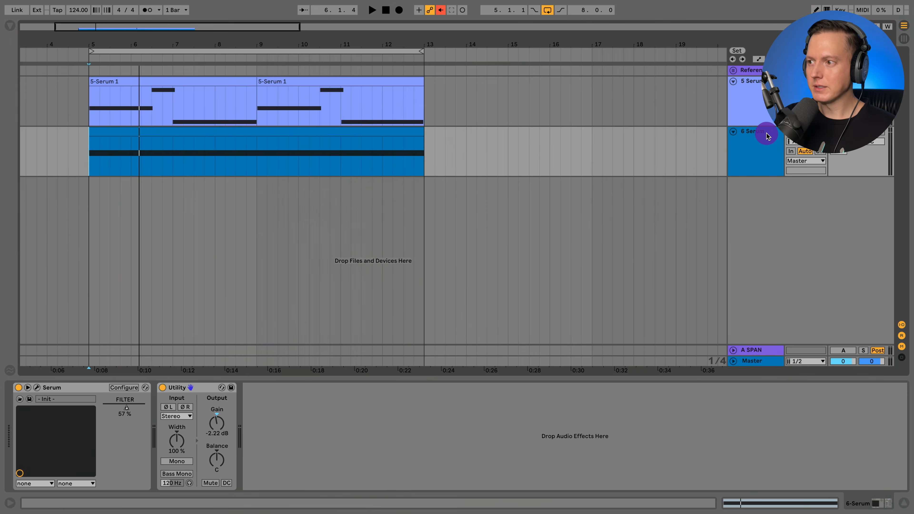
- Duplicate the 6 Serum track and delete the FILTER automation on the copy
right_click(768, 137)
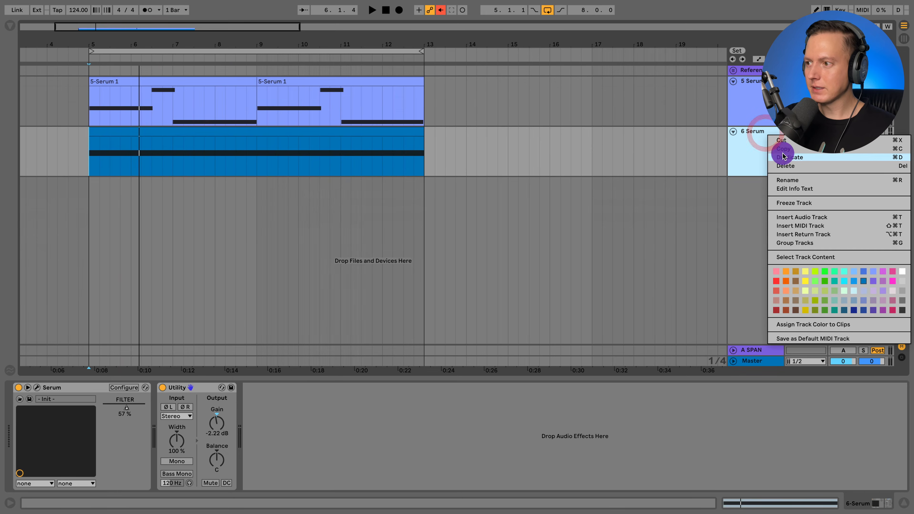
left_click(774, 156)
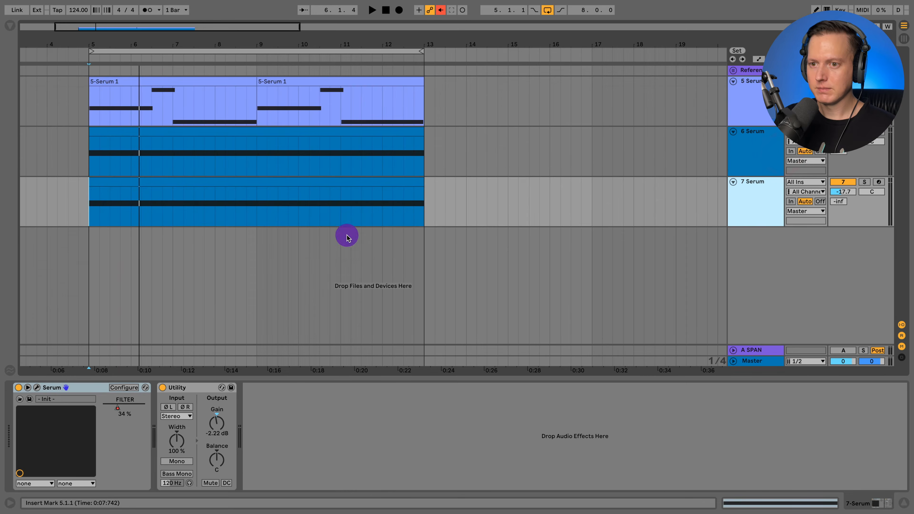
right_click(126, 410)
left_click(180, 444)
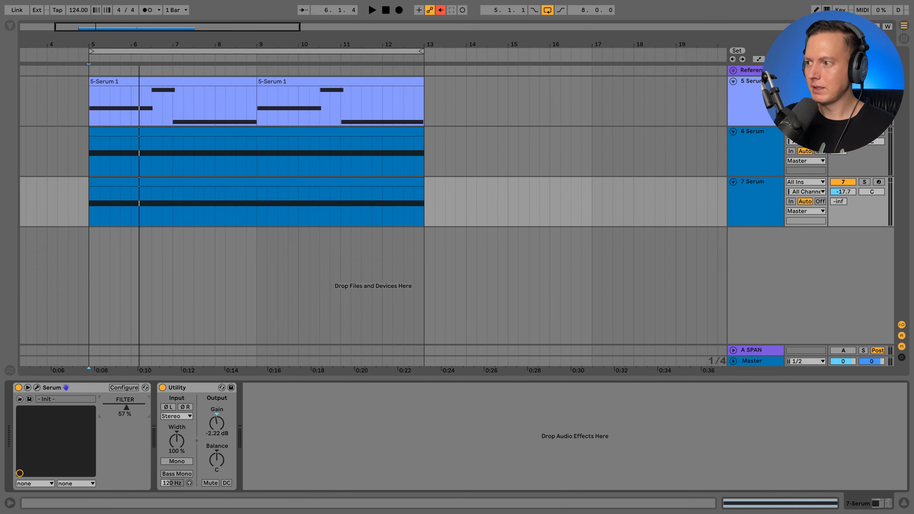
- Open Serum on the duplicated 7 Serum track and turn off its oscillator B
left_click(765, 140)
left_click(766, 205)
left_click(51, 389)
key("space")
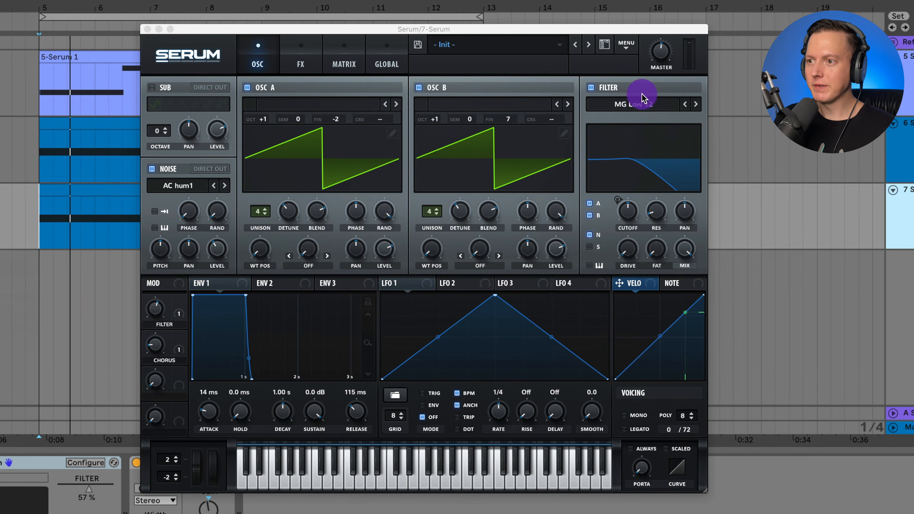
left_click(418, 88)
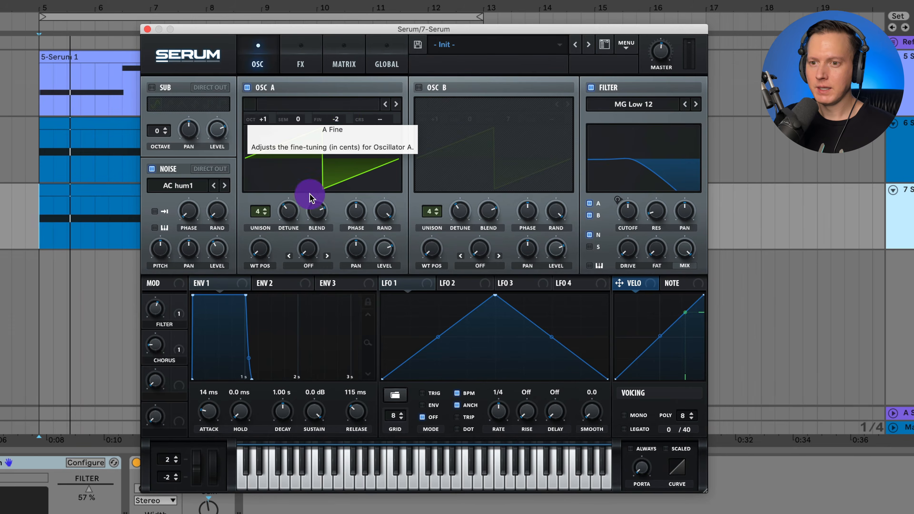
- Set oscillator A's fine tuning to 0 and play the loop
double_click(336, 118)
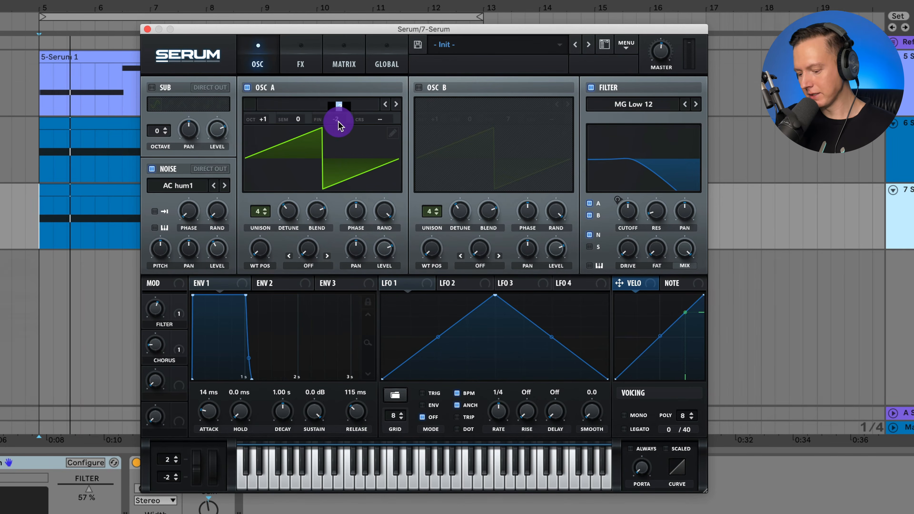
type("0")
key("Return")
key("space")
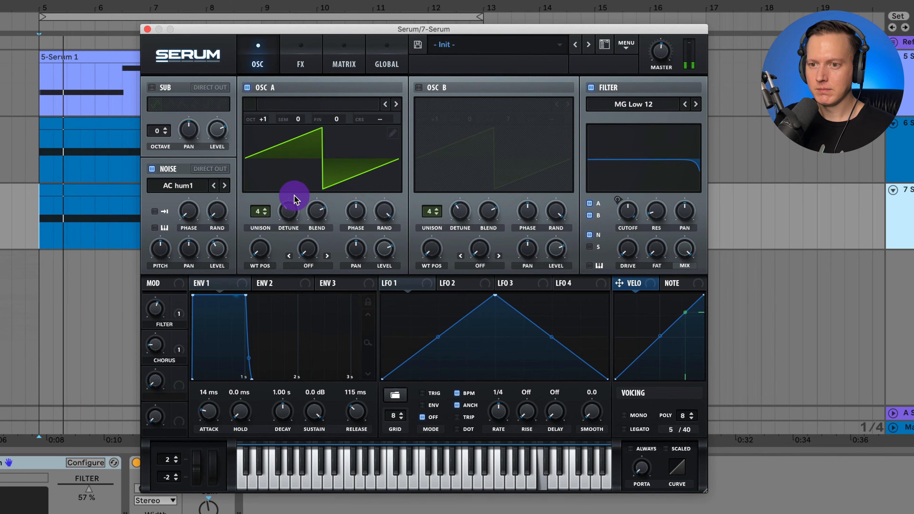
- Set oscillator A's unison to 5 voices, adjust its detune slightly, and stop playback
left_click(257, 211)
mouse_move(289, 209)
left_mouse_down()
mouse_move(291, 194)
mouse_move(295, 217)
left_mouse_up()
key("space")
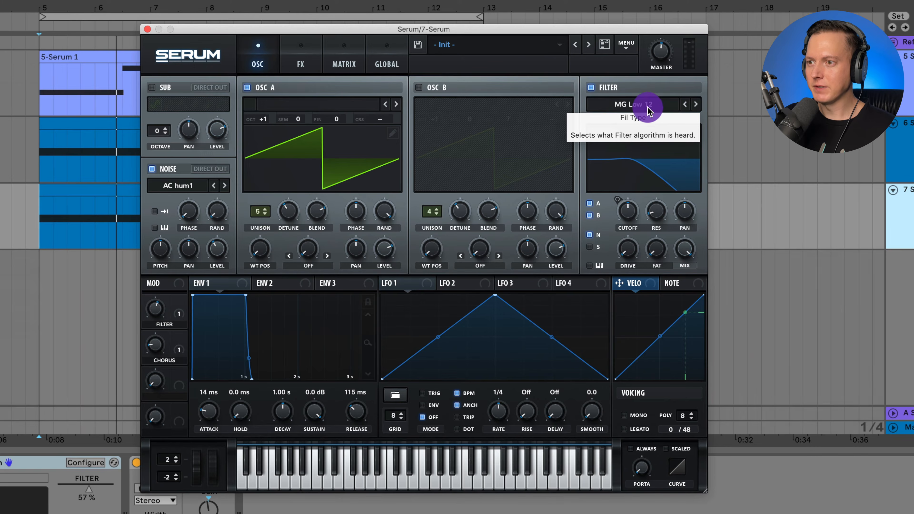
- Change the filter type to MG Low 24 and lower the FILTER macro to about 26 % while the loop plays
left_click(654, 109)
mouse_move(666, 118)
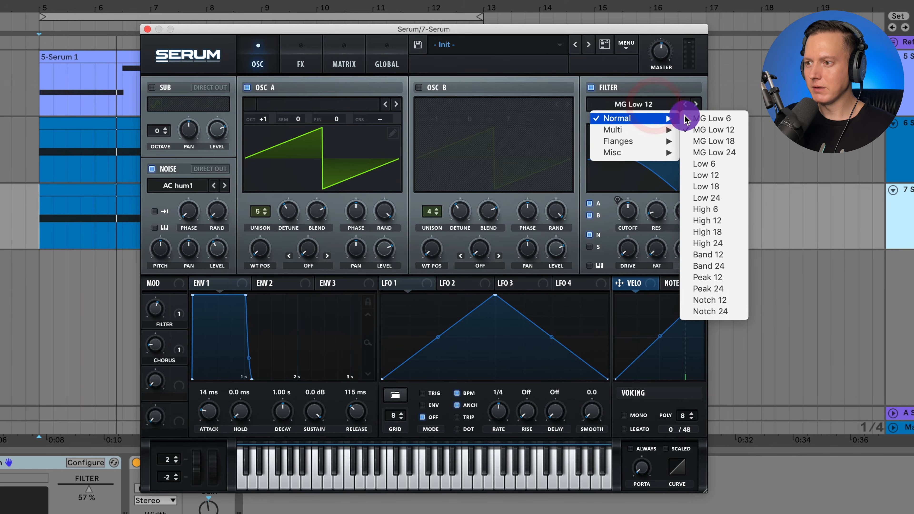
left_click(721, 153)
key("space")
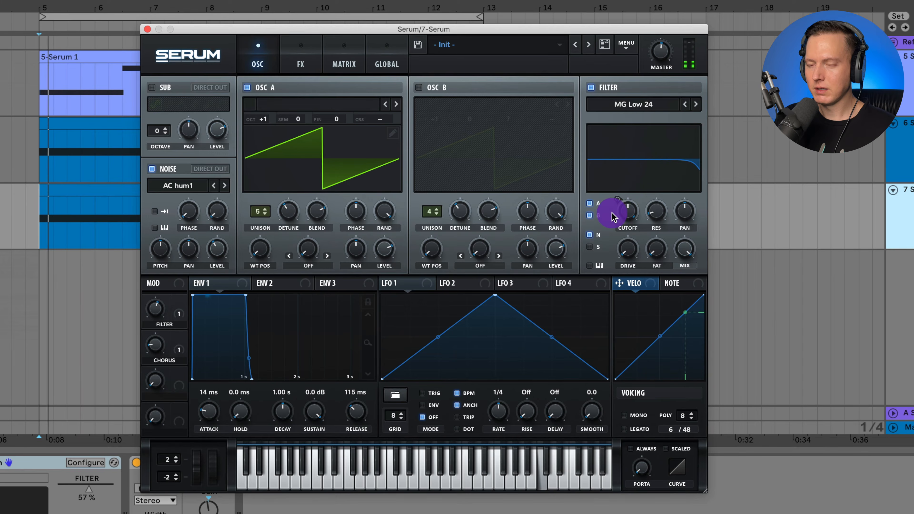
left_click_drag(156, 311, 164, 366)
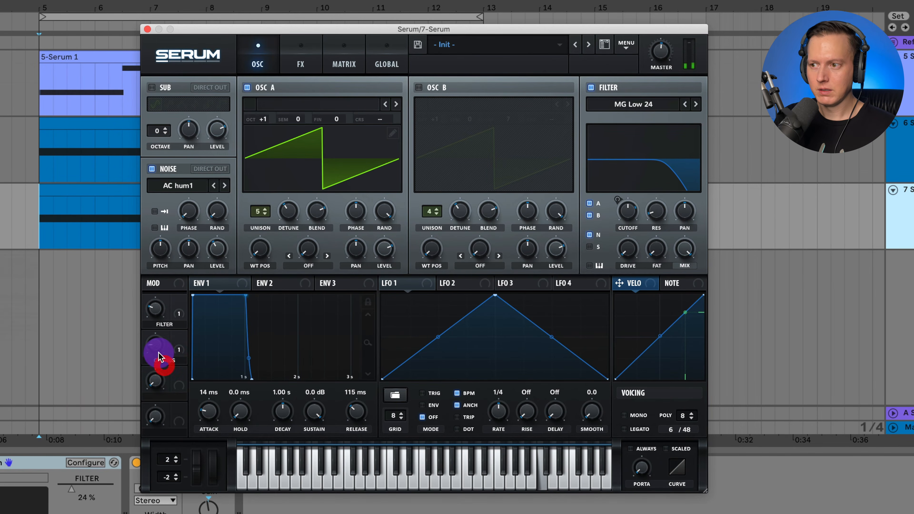
left_click_drag(156, 312, 159, 314)
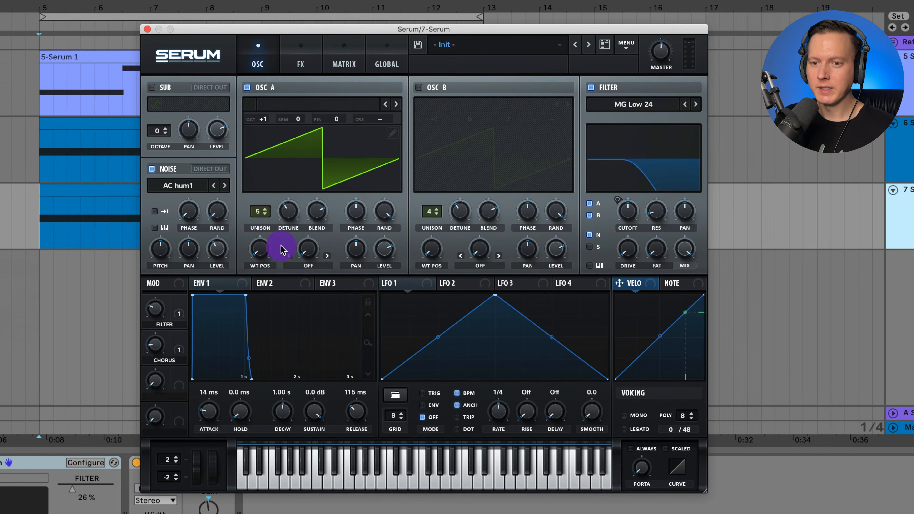
- Turn off the Chorus effect in the 7 Serum patch
left_click(301, 79)
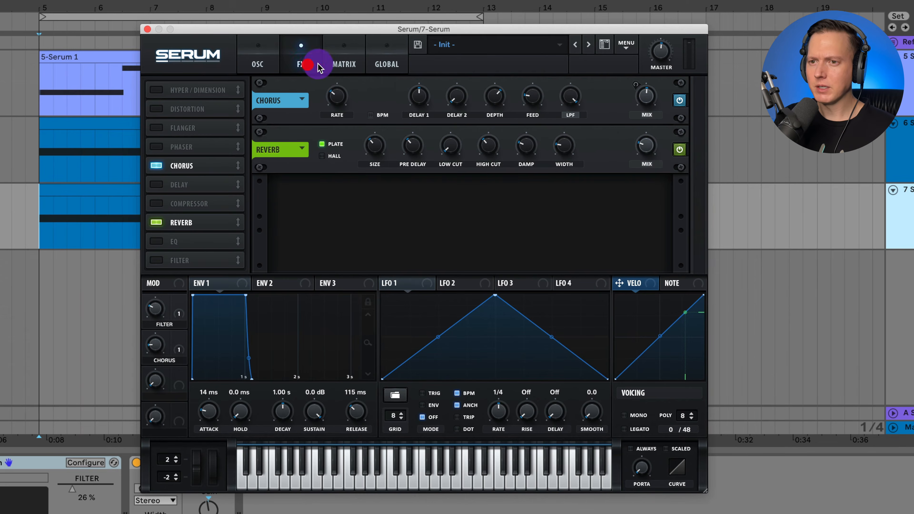
left_click(638, 101)
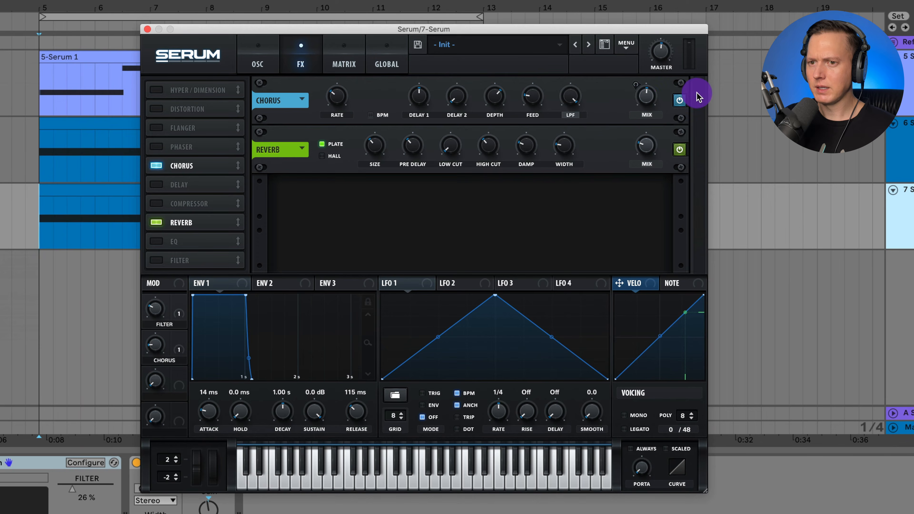
left_click(682, 104)
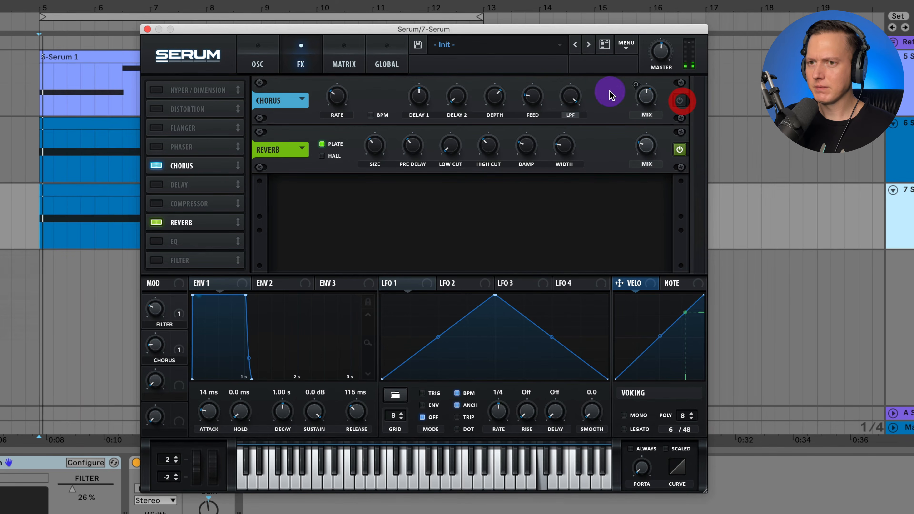
- Load the basic sine shape into LFO 1 and flatten its peak and trough toward the middle
left_click(256, 64)
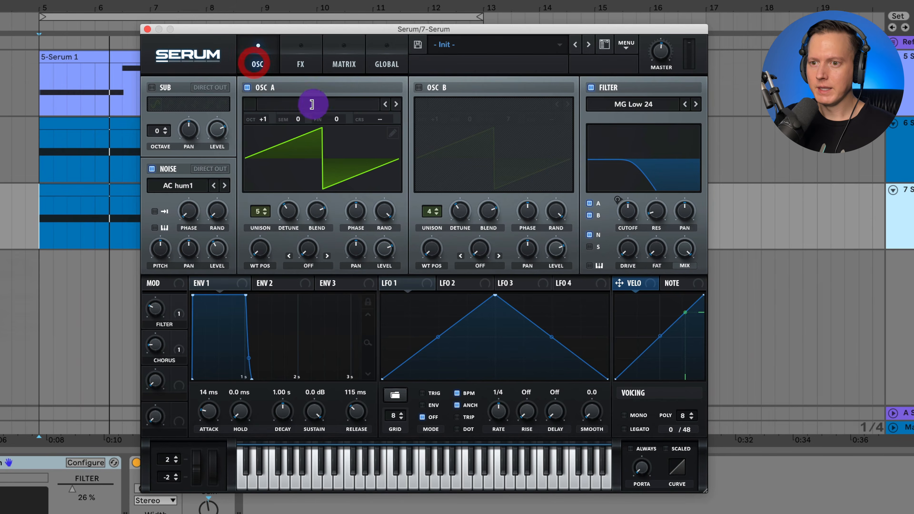
left_click(422, 282)
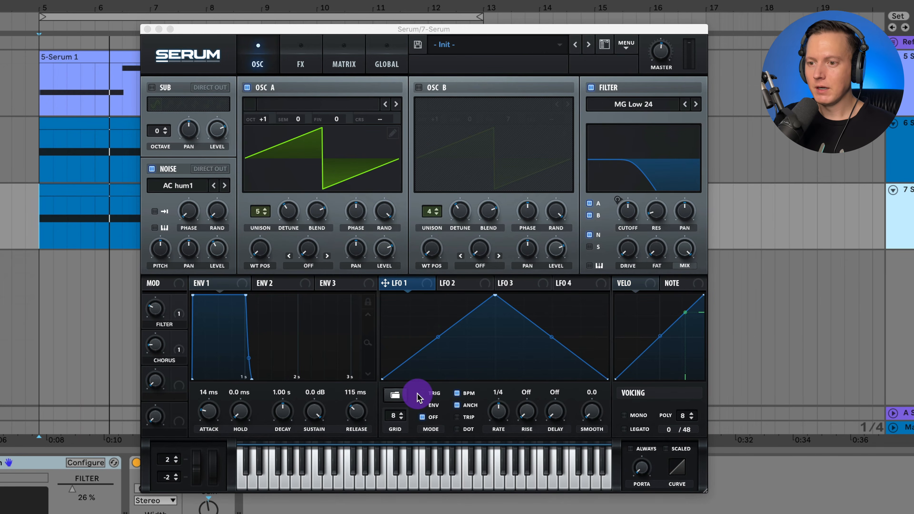
left_click(401, 397)
mouse_move(399, 395)
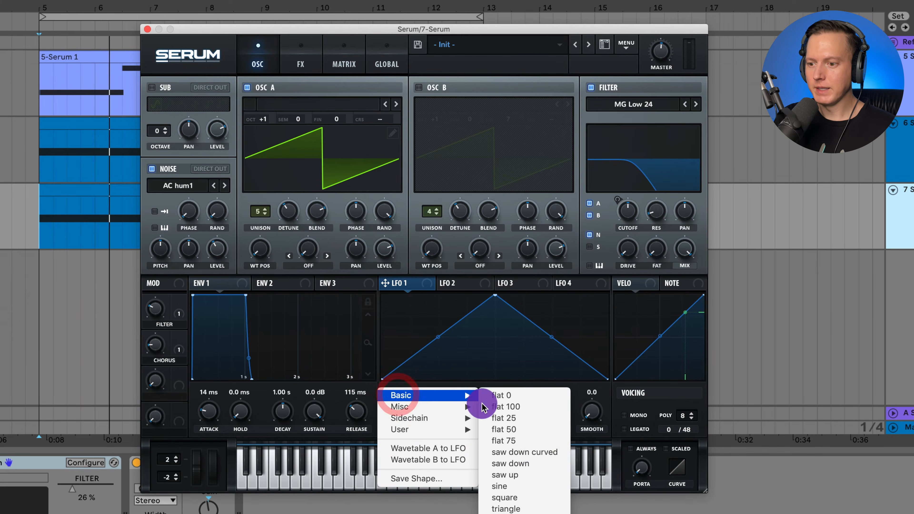
left_click(517, 484)
left_click_drag(439, 298, 439, 323)
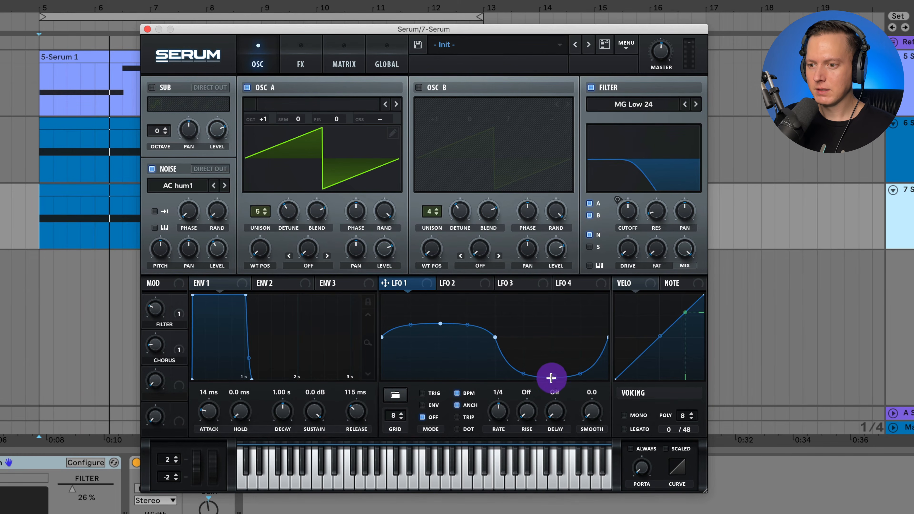
left_click_drag(552, 377, 549, 354)
- Turn off LFO 1's BPM sync, assign it to oscillator A's fine tuning, and raise the FILTER macro to about 39 %
left_click(456, 393)
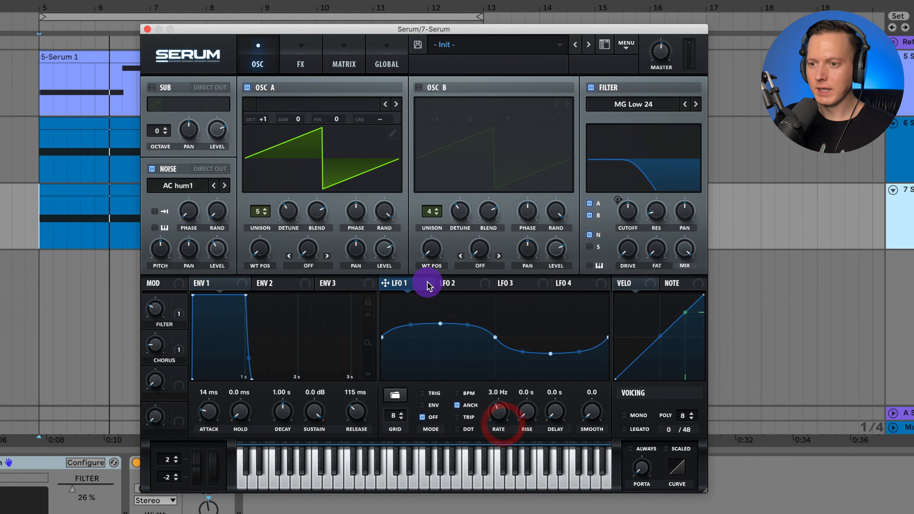
left_click_drag(428, 287, 342, 123)
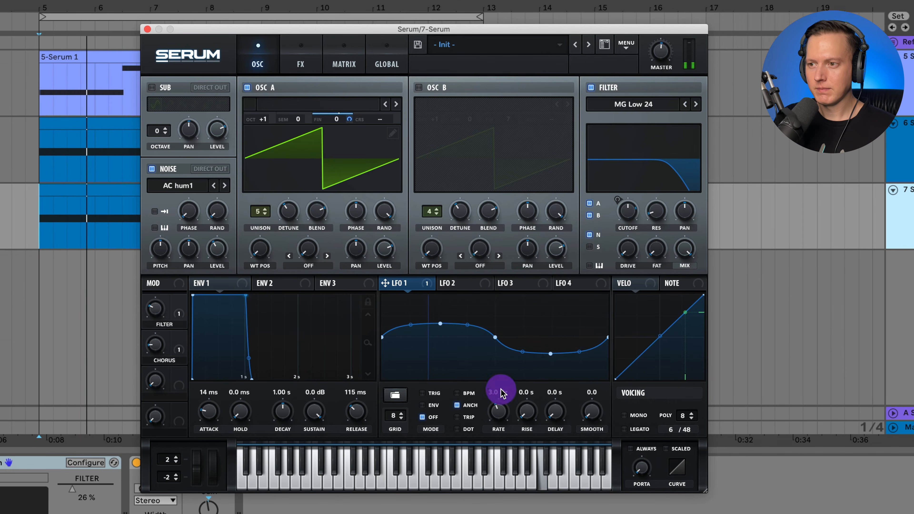
left_click_drag(154, 307, 179, 302)
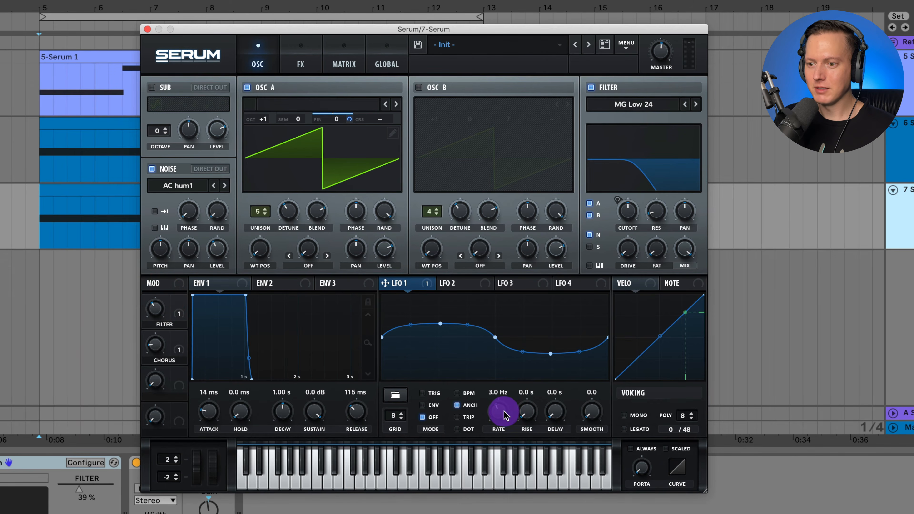
- Reduce LFO 1's modulation amount on oscillator A's fine tuning and set the LFO rate to 3.2 Hz
left_click_drag(346, 116, 350, 124)
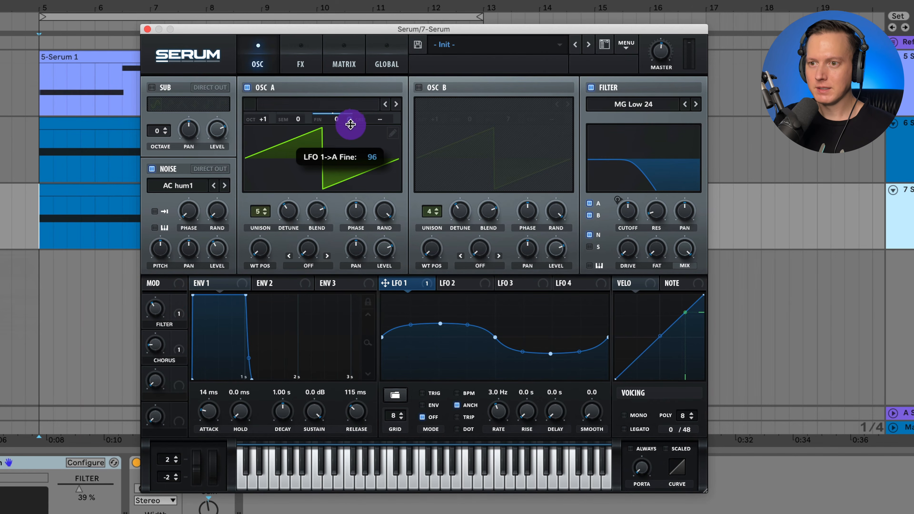
left_click_drag(357, 158, 358, 187)
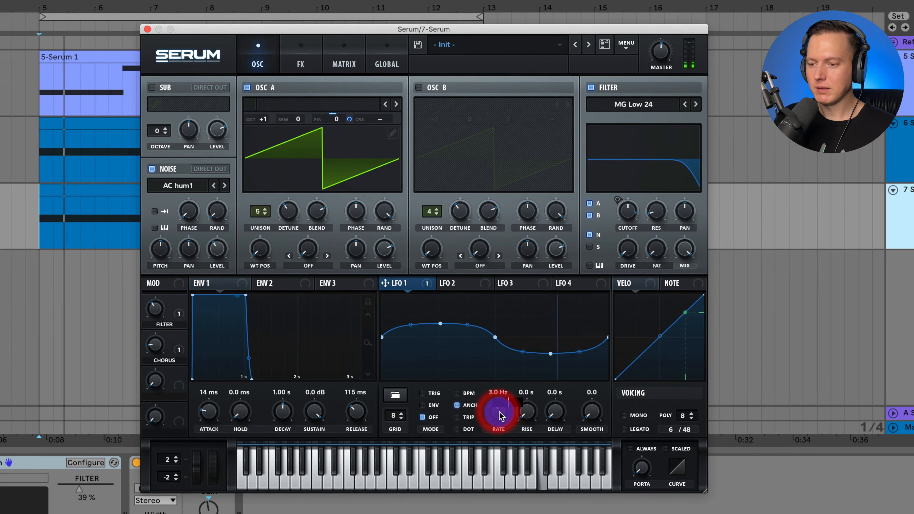
left_click_drag(500, 418, 510, 427)
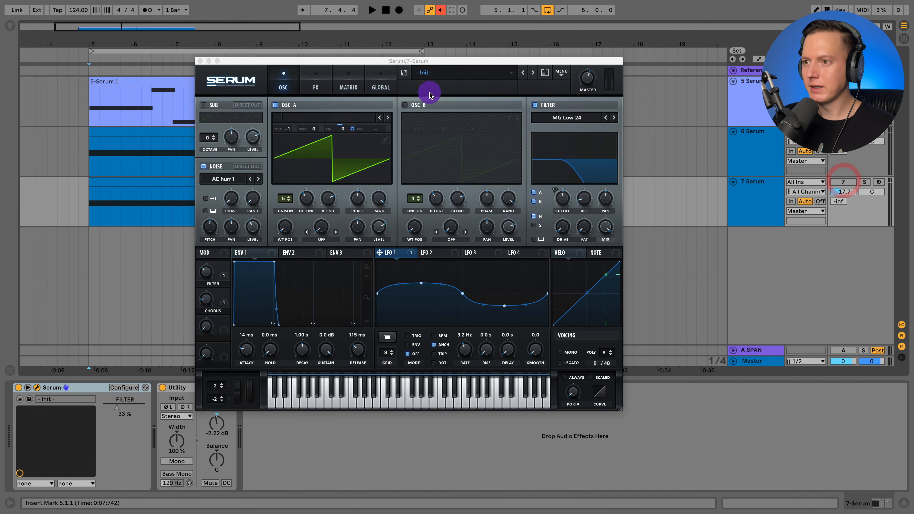
- Close the Serum window, stop the loop playing without the 7 Serum layer, and reactivate that track
left_click(201, 60)
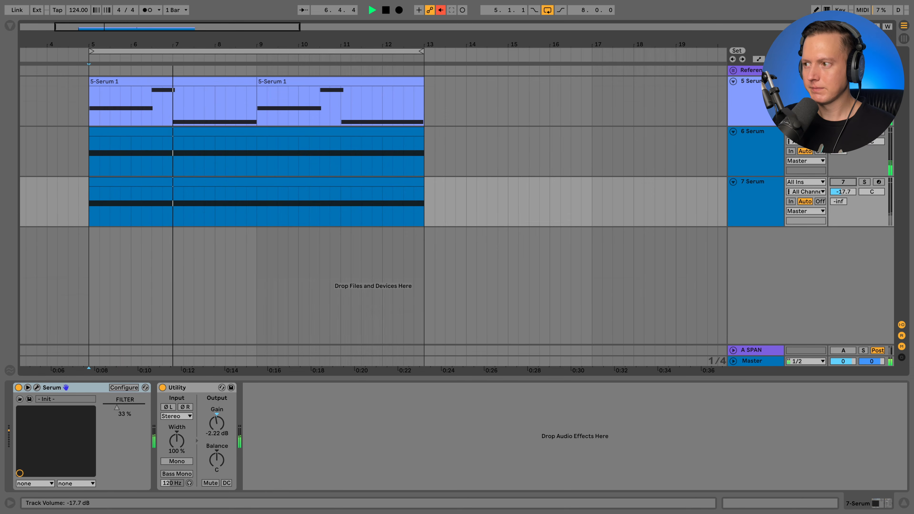
key("space")
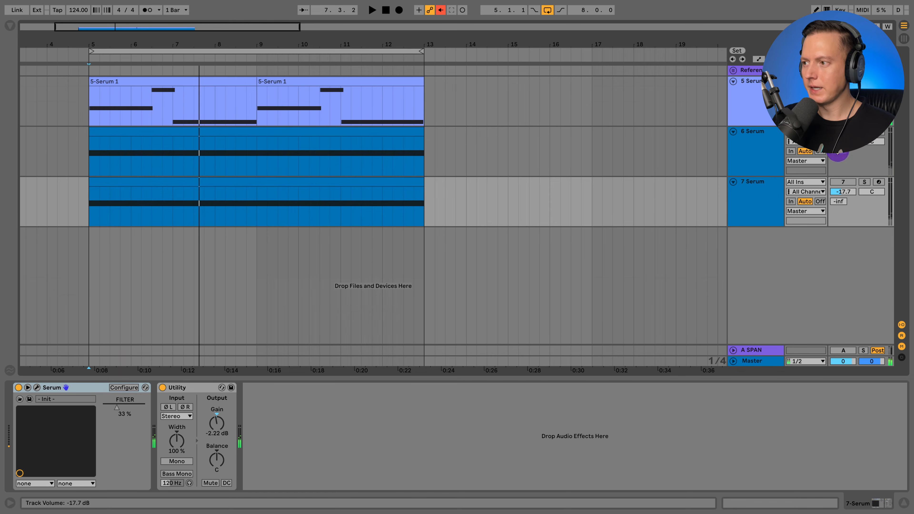
left_click(842, 184)
- Play the loop and set the Utility gain on the 7 Serum track to -1.11 dB
key("space")
left_click(755, 199)
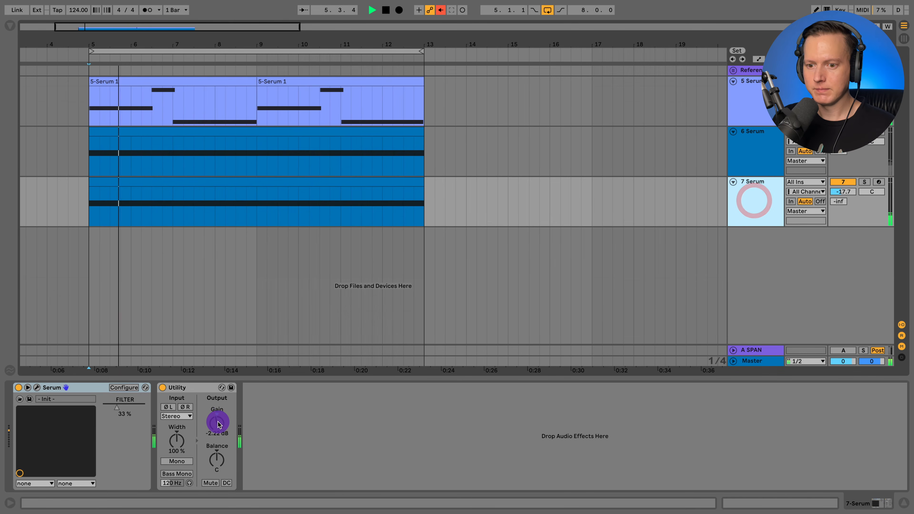
left_click_drag(218, 424, 220, 427)
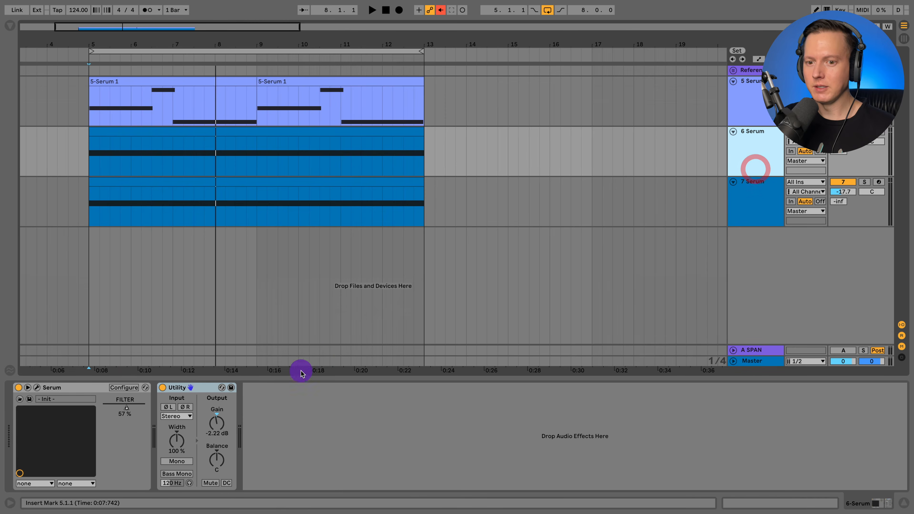
left_click(36, 387)
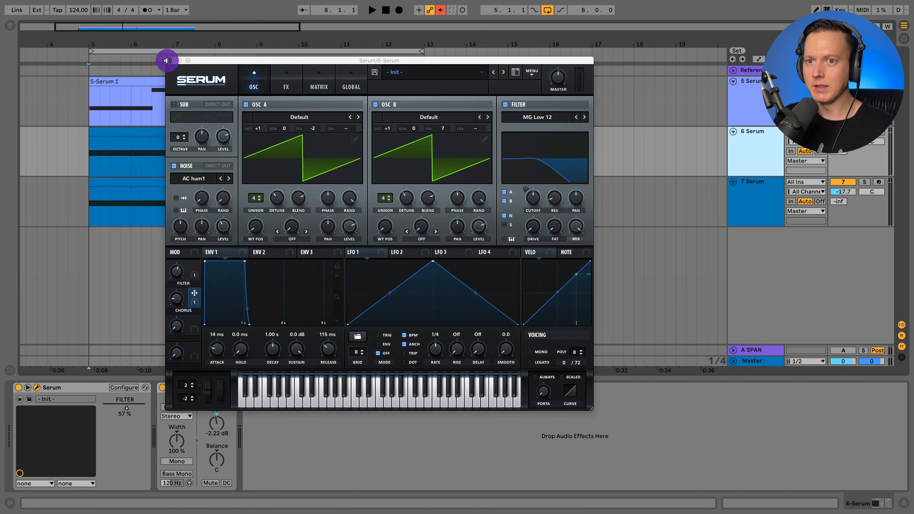
left_click(173, 61)
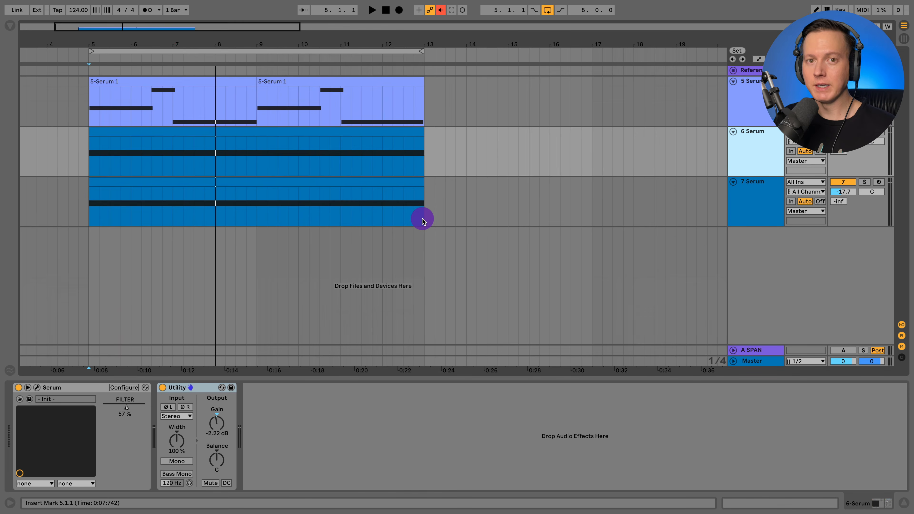
- Freeze the 7 Serum track and flatten it to audio
left_click(751, 203)
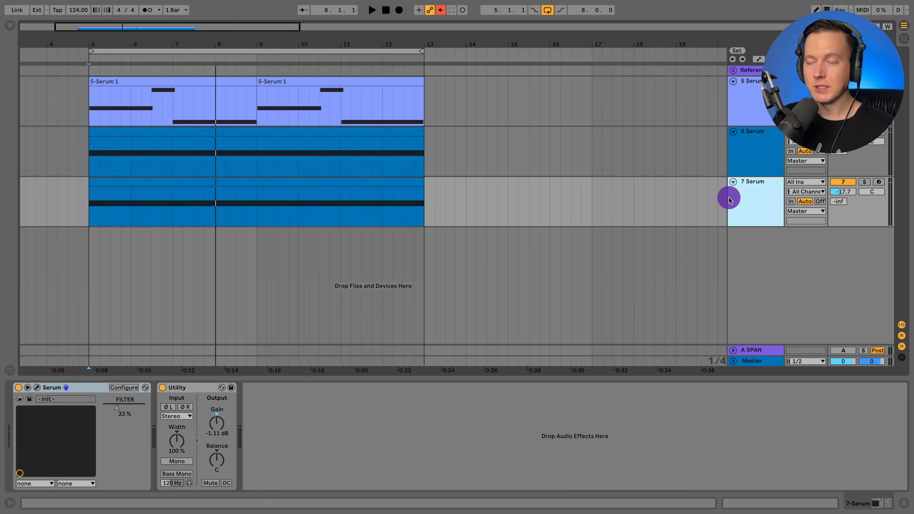
right_click(747, 198)
left_click(784, 261)
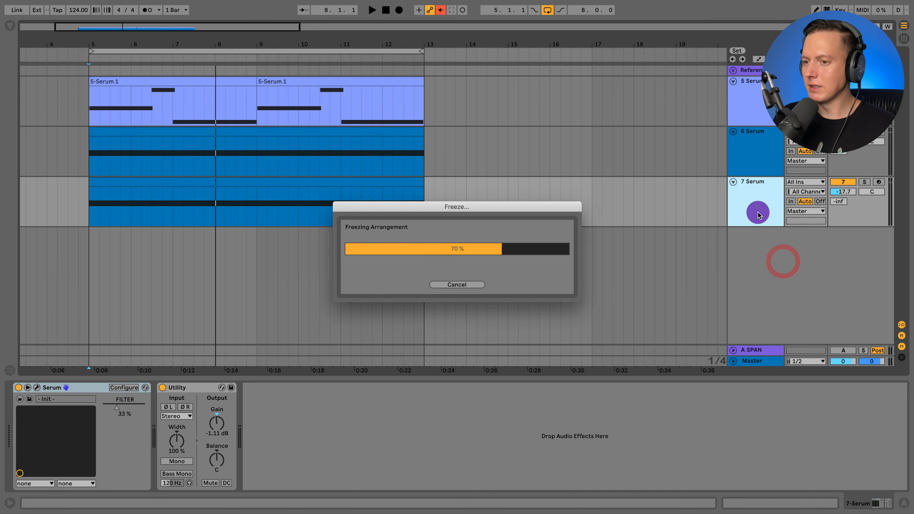
right_click(758, 202)
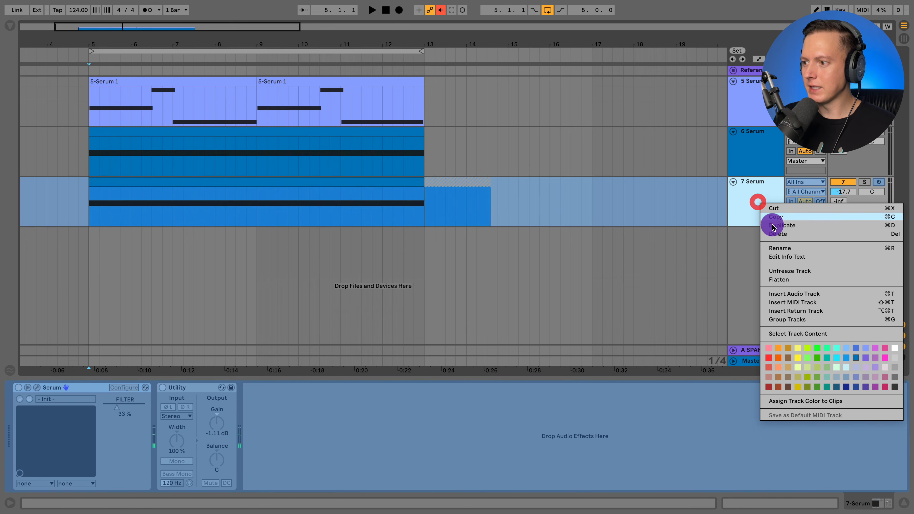
left_click(789, 280)
- Delete the freeze tail clip starting at bar 13 and select the main frozen clip spanning bars 5 to 13
left_click(452, 184)
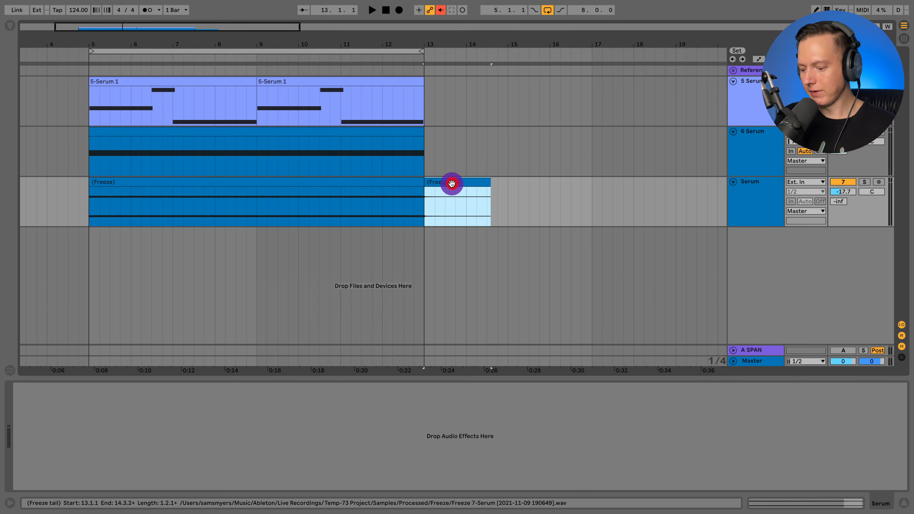
key("Delete")
left_click(294, 182)
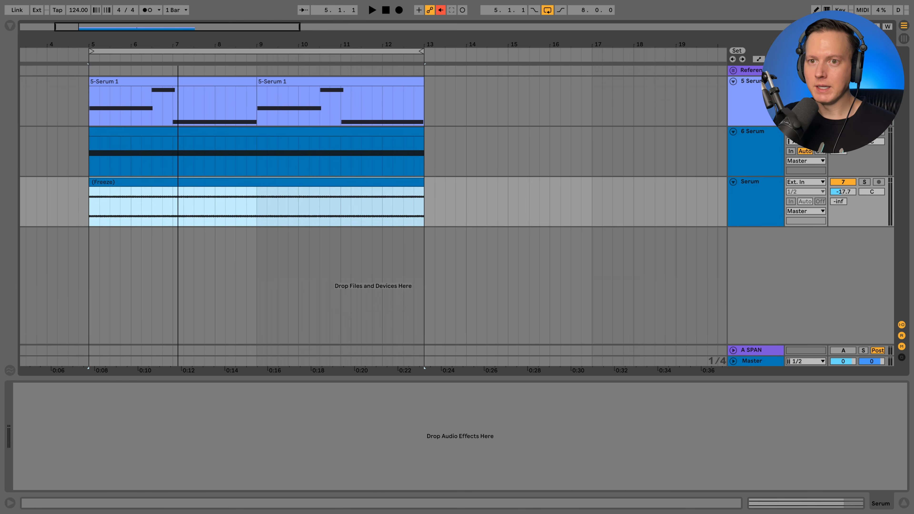
left_click_drag(177, 45, 177, 41)
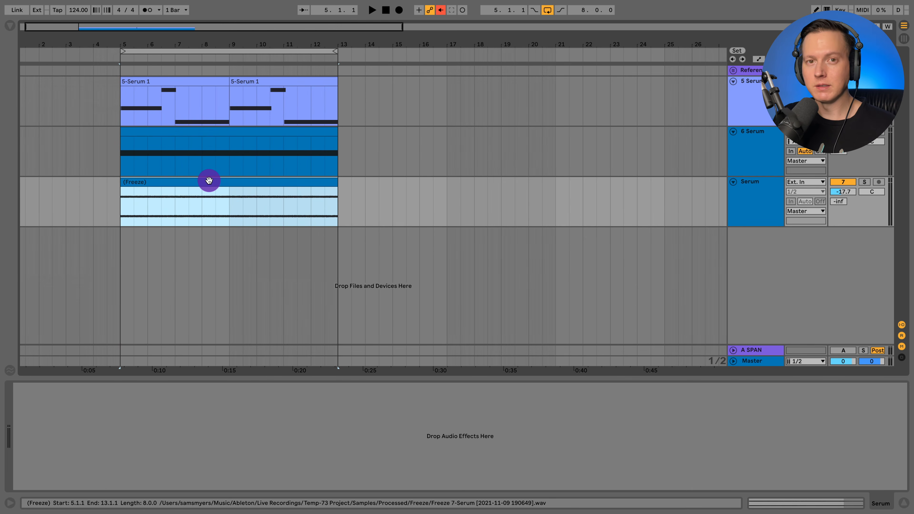